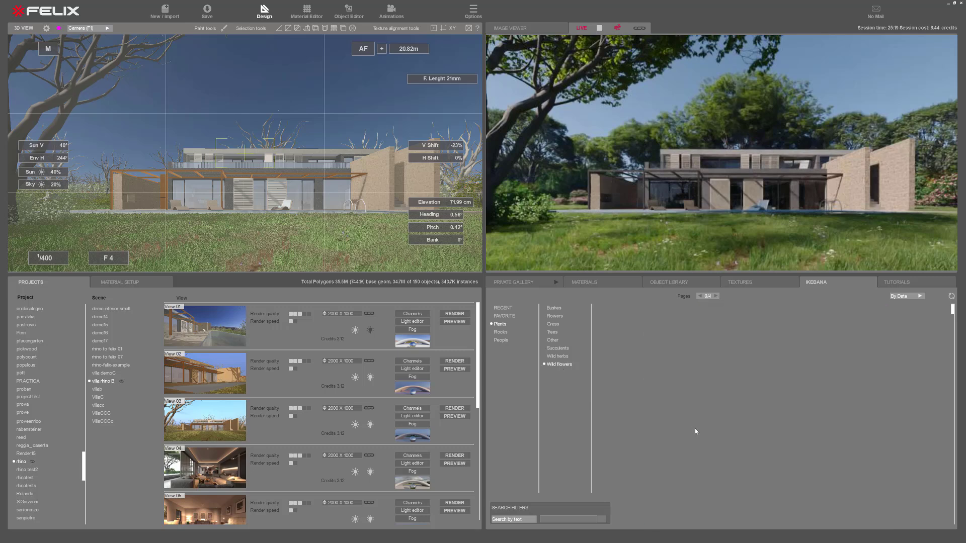
Add the white wild flowers preset from View 08 as a paint and brush it across the lawn in front of the house.
left_click(841, 343)
right_click(842, 343)
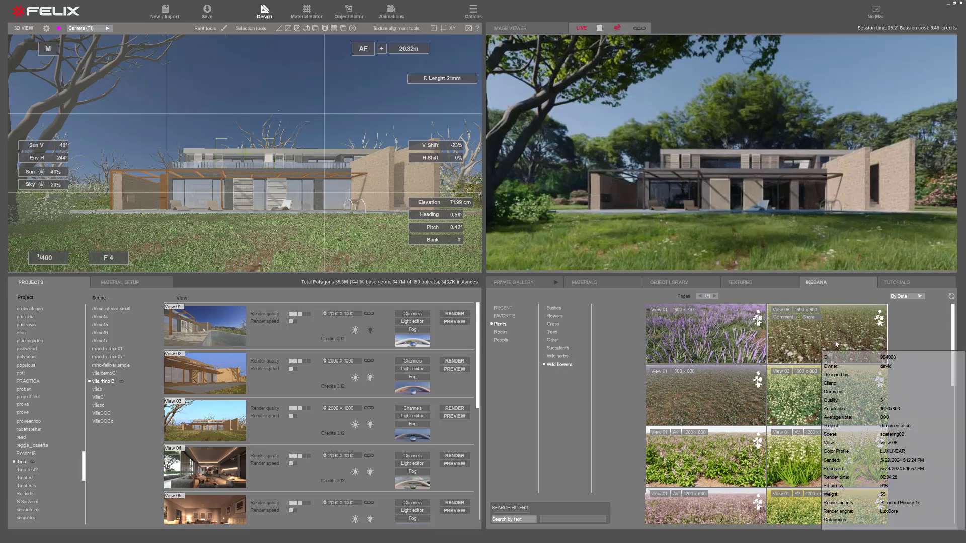
left_click(225, 30)
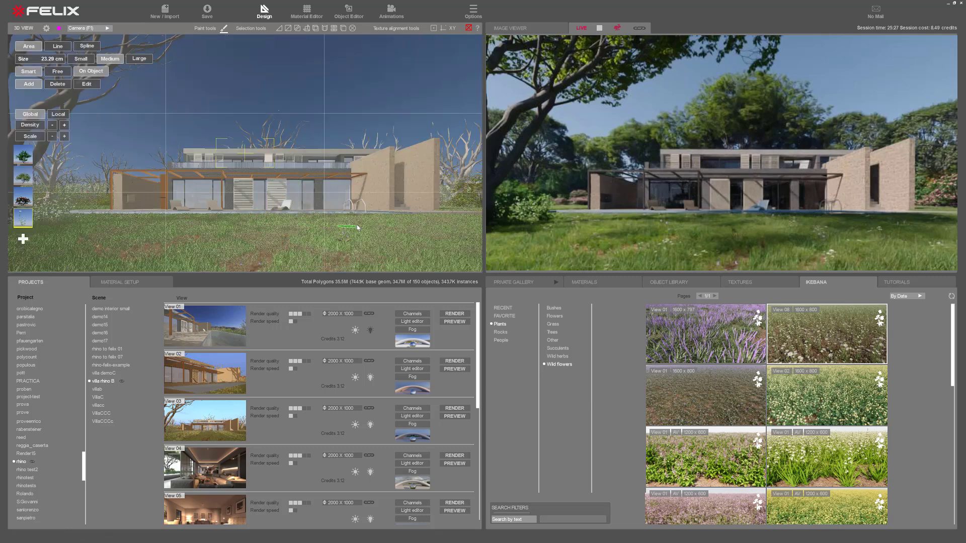
mouse_move(341, 225)
left_mouse_down()
mouse_move(58, 267)
mouse_move(400, 220)
mouse_move(422, 244)
left_mouse_up()
mouse_move(793, 242)
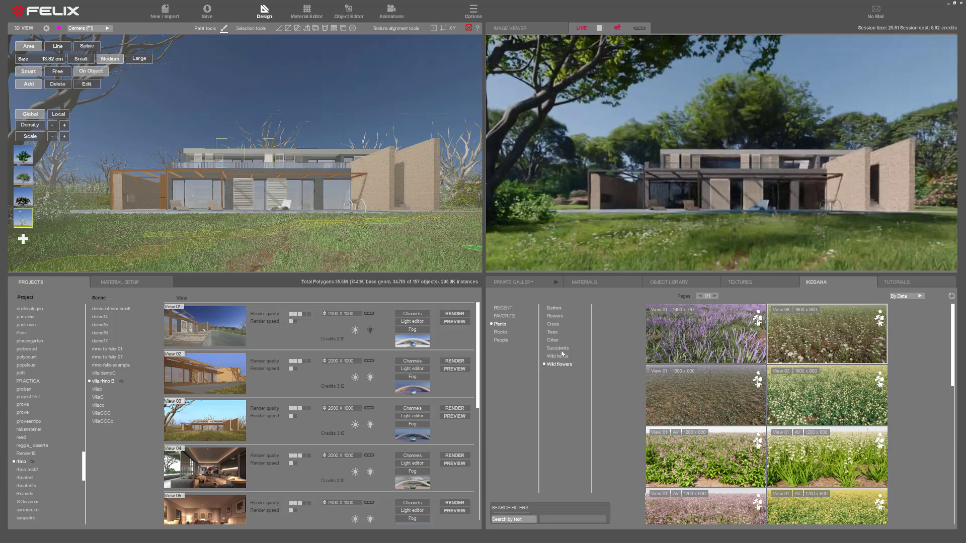
Add the white flowers preset from the Flowers category as a paint and brush a patch on the lawn near the brick wall.
left_click(556, 317)
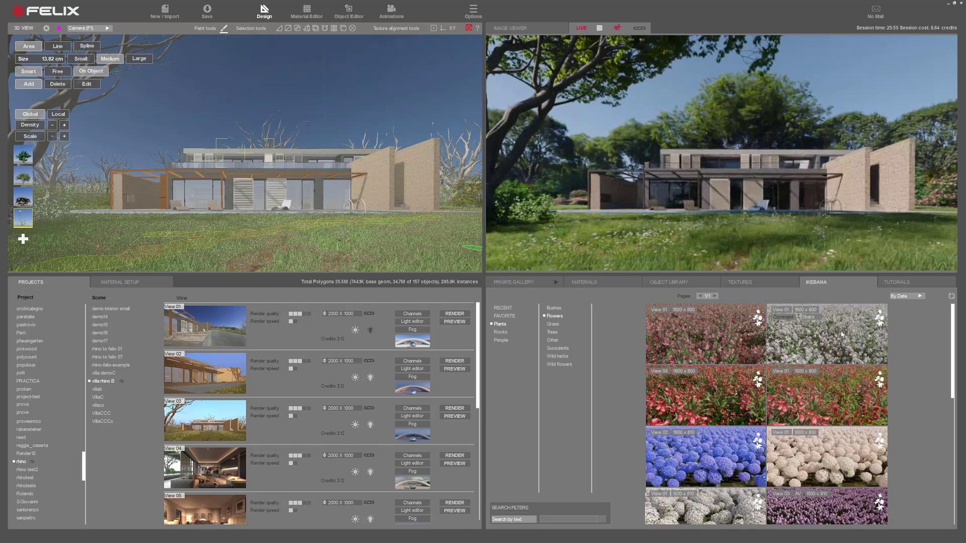
left_click(825, 335)
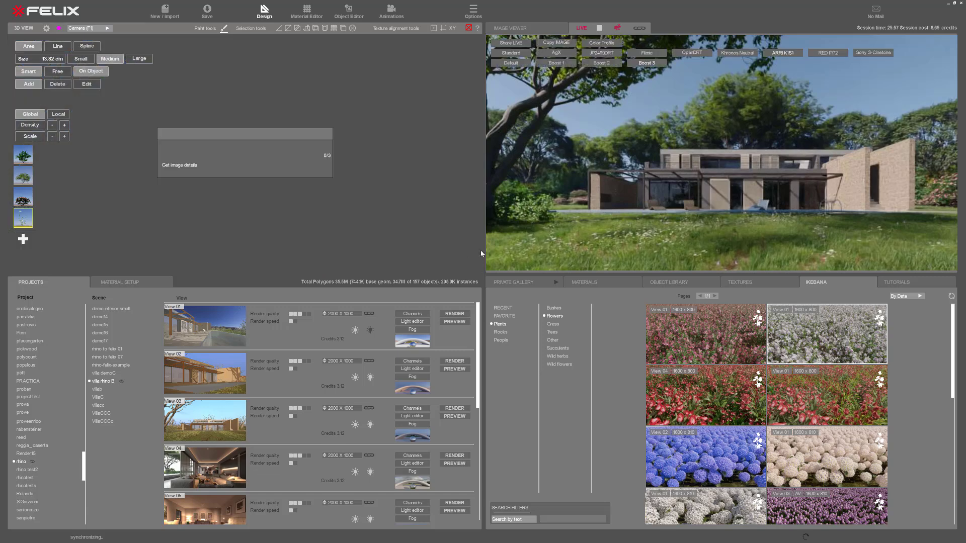
scroll(458, 248, "up", 5)
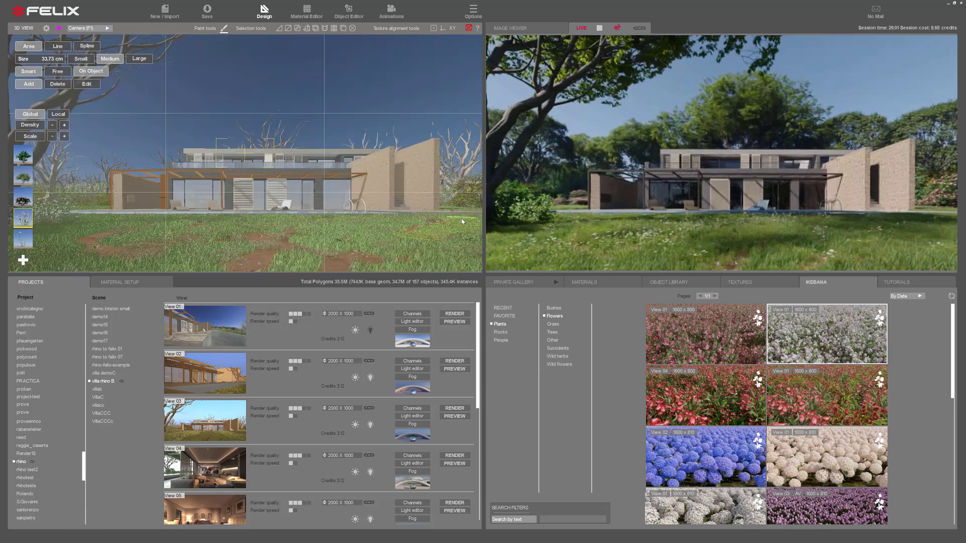
left_click_drag(462, 219, 424, 227)
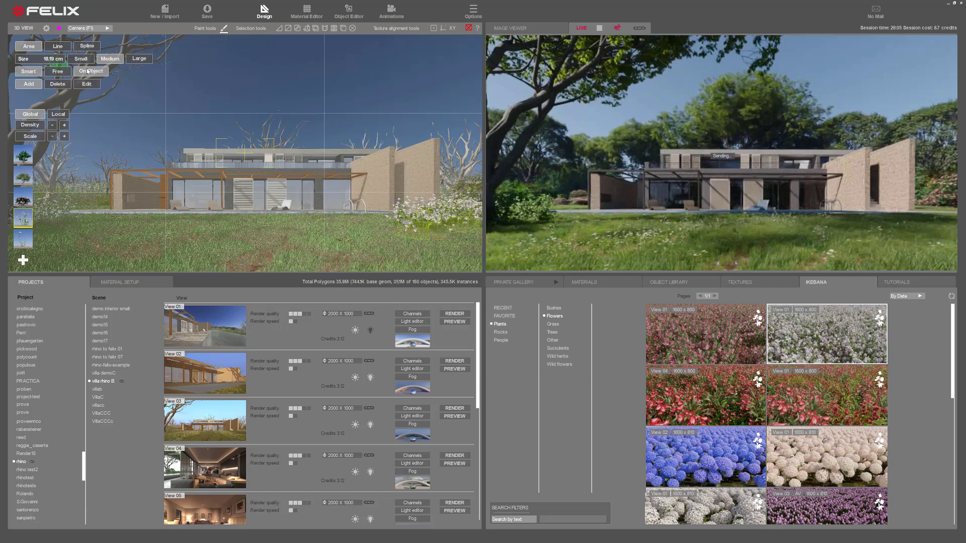
Enlarge the paint brush from the Large preset and paint a second patch of white flowers on the lawn in front of the pool.
middle_click_drag(312, 232, 315, 282)
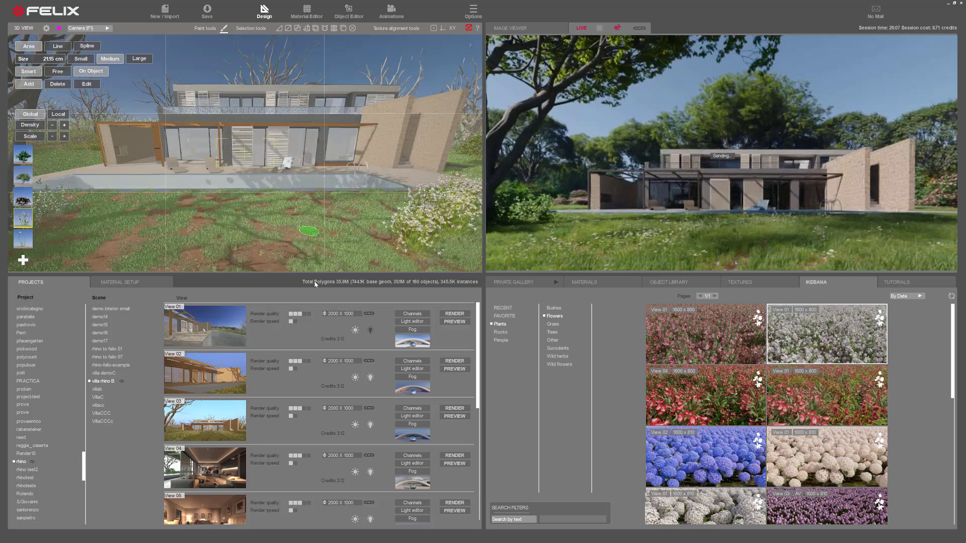
scroll(306, 226, "up", 3)
scroll(341, 229, "down", 2)
scroll(342, 224, "down", 1)
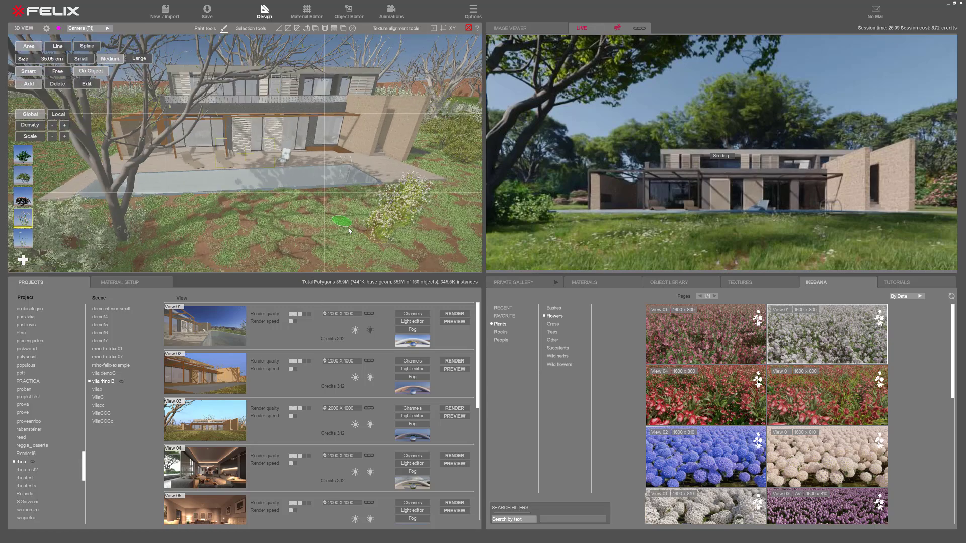
scroll(392, 226, "up", 2)
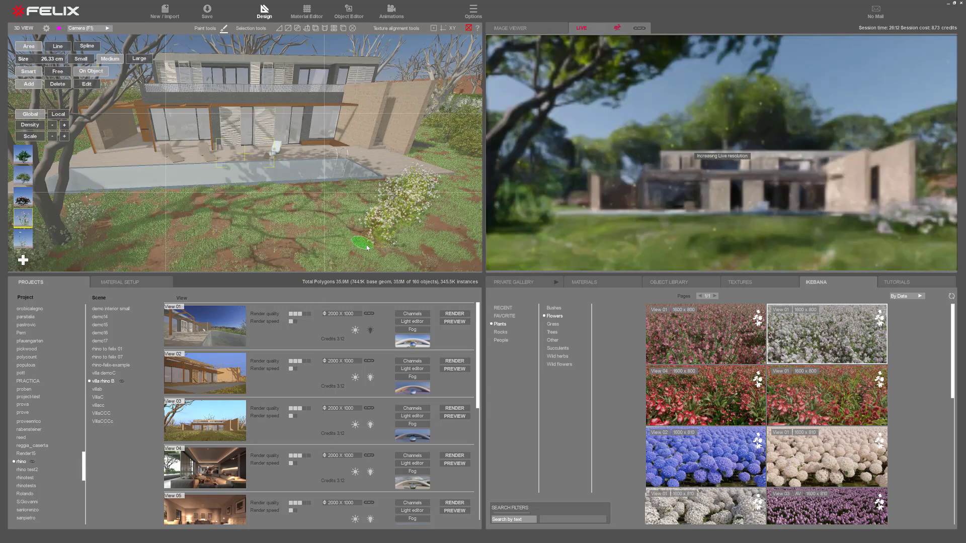
scroll(362, 239, "up", 3)
scroll(299, 198, "down", 2)
scroll(298, 198, "down", 3)
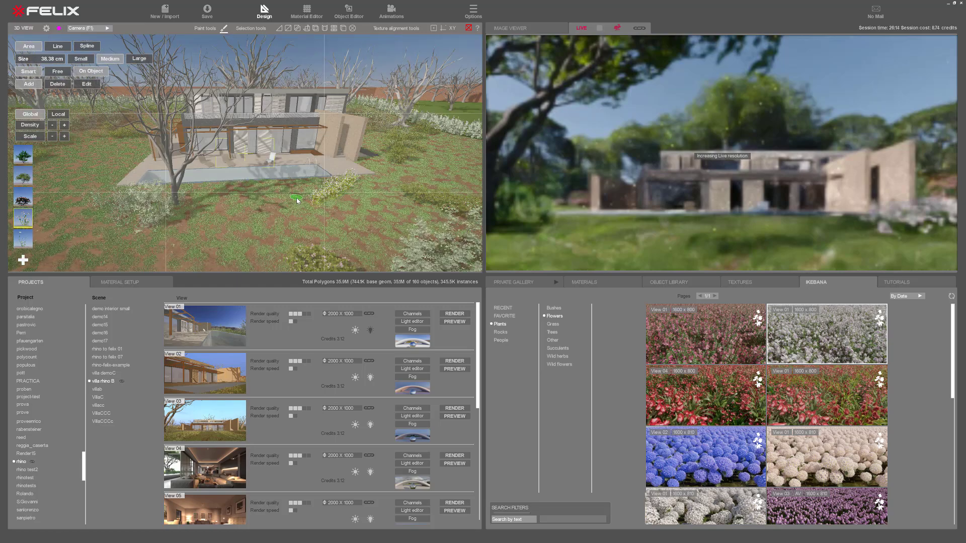
scroll(297, 199, "up", 3)
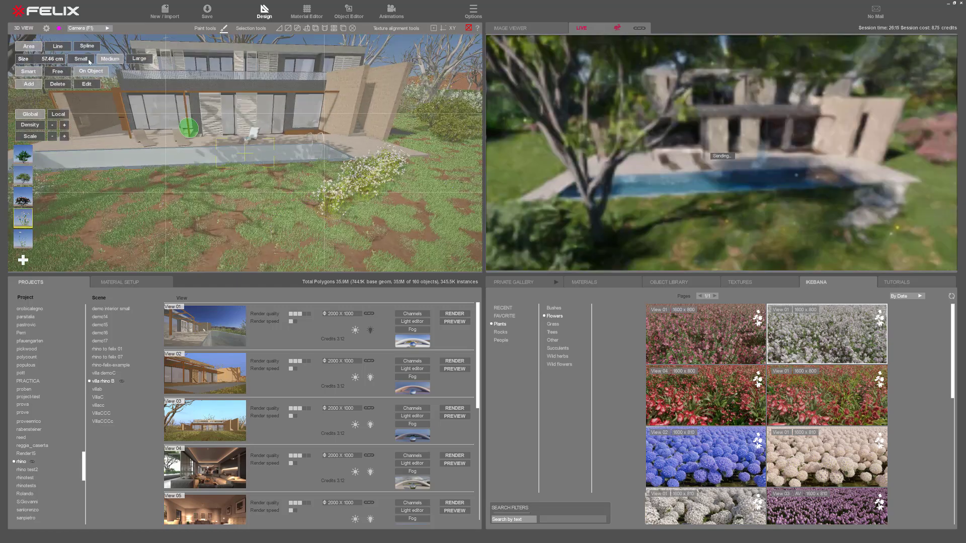
left_click(81, 60)
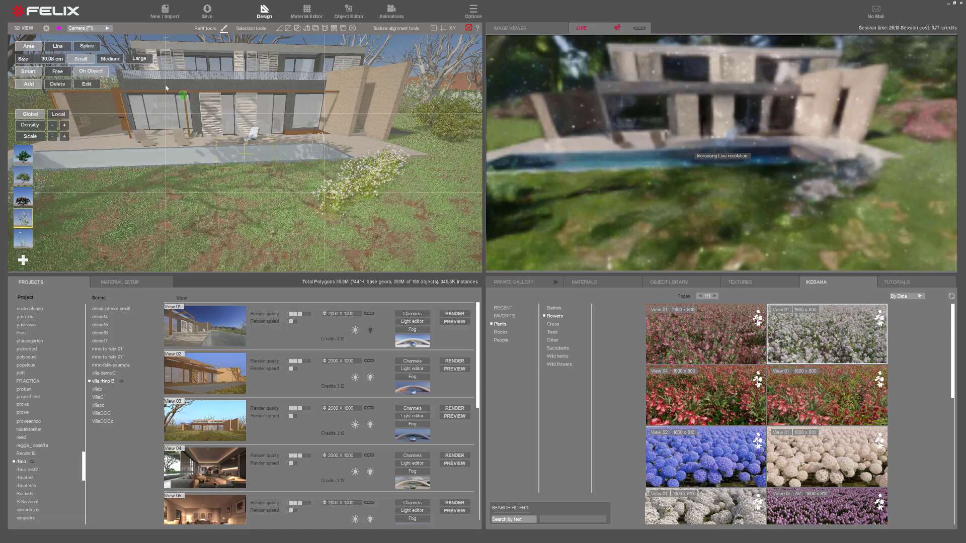
left_click(139, 58)
left_click_drag(59, 60, 55, 69)
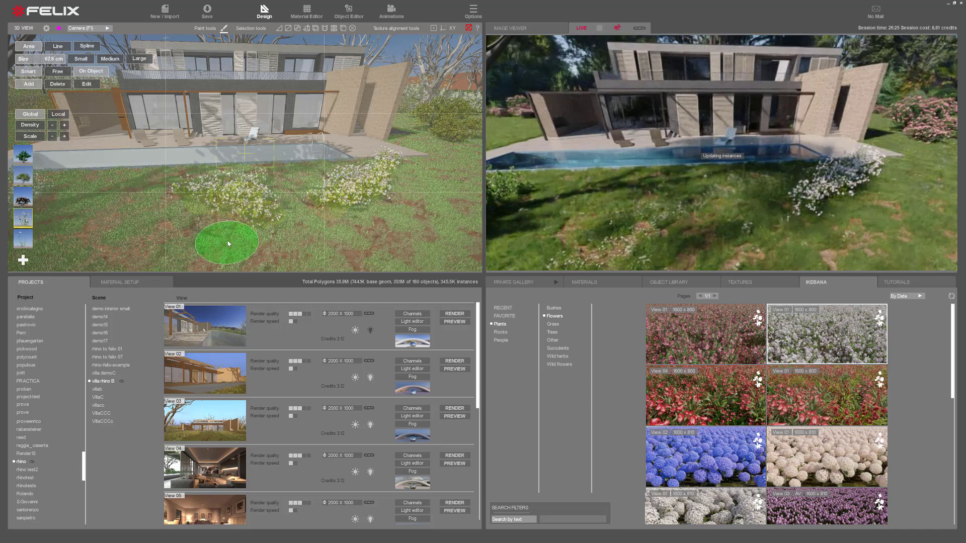
Lower and raise the white flowers' global density by one increment each, and reduce their global scale by one increment.
left_click(52, 126)
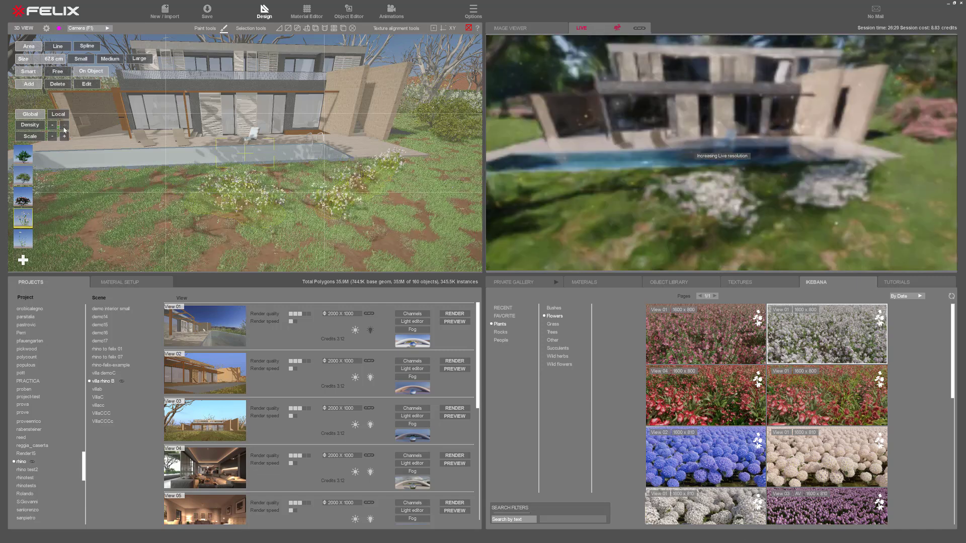
left_click(65, 126)
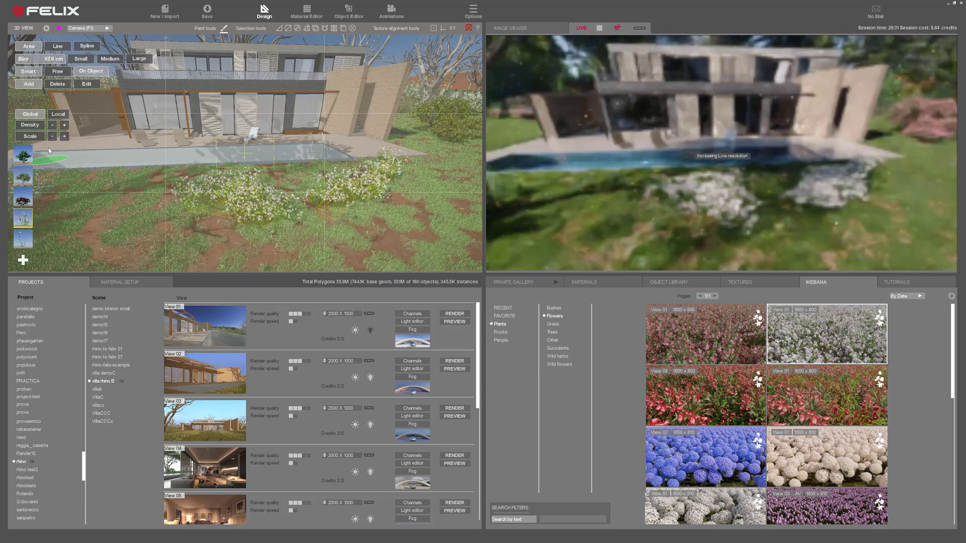
left_click(53, 138)
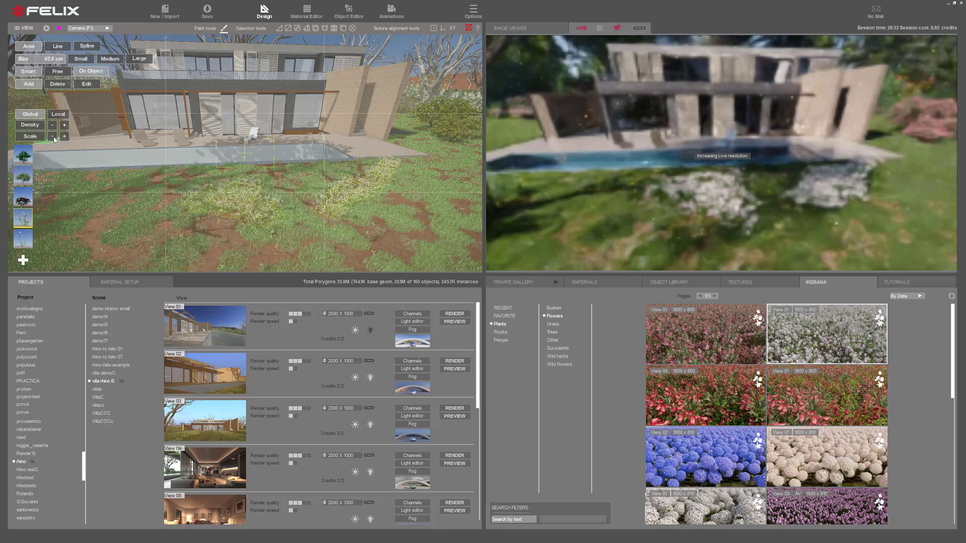
Find the white orchid paint in the scene's material setup and expand its individual plant settings.
scroll(232, 209, "up", 4)
mouse_move(224, 231)
middle_mouse_down()
mouse_move(209, 180)
mouse_move(129, 245)
mouse_move(248, 203)
mouse_move(226, 246)
middle_mouse_up()
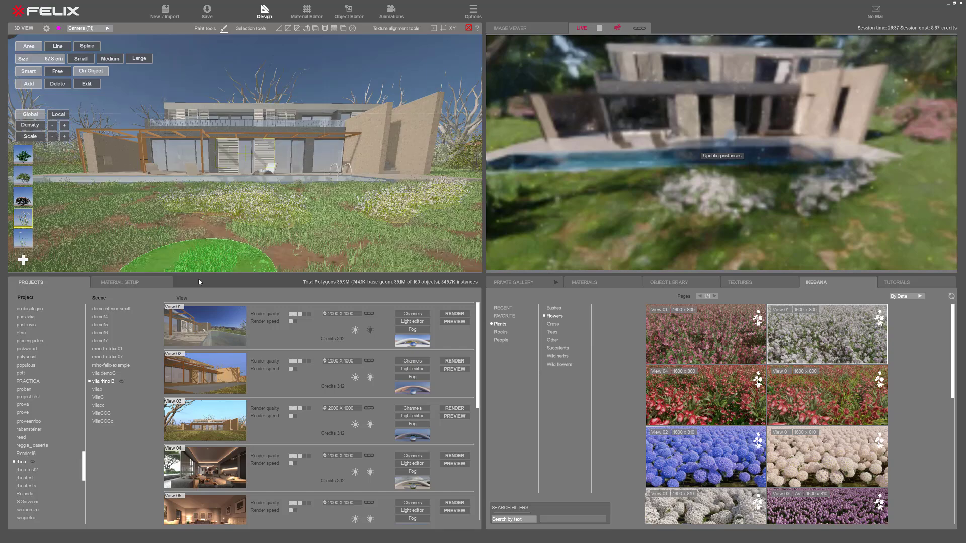
scroll(221, 202, "up", 3)
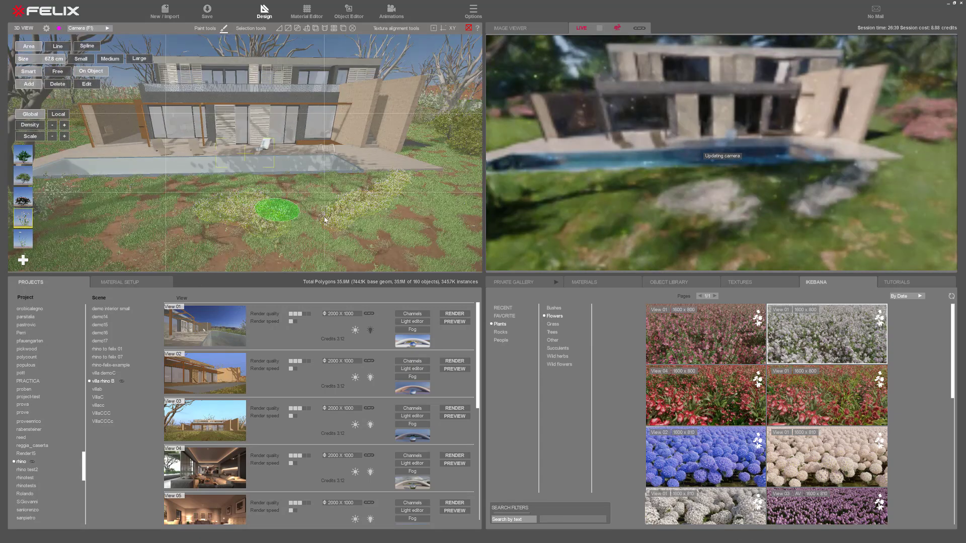
left_click(124, 283)
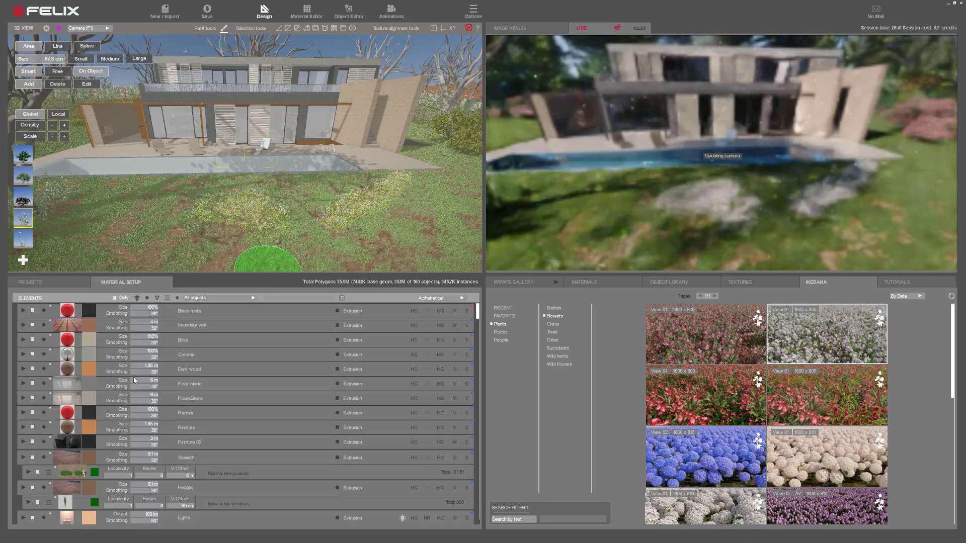
scroll(191, 344, "down", 3)
scroll(190, 344, "down", 3)
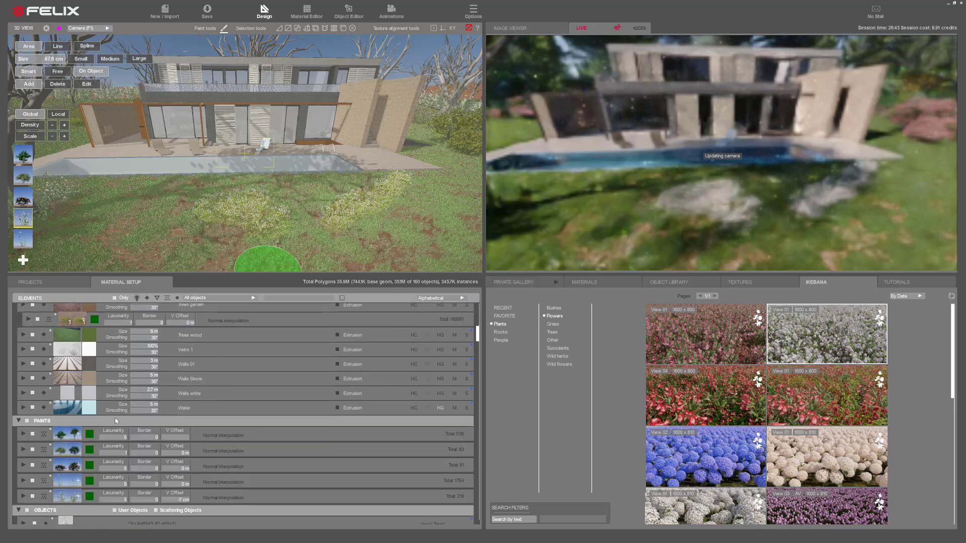
scroll(115, 421, "down", 2)
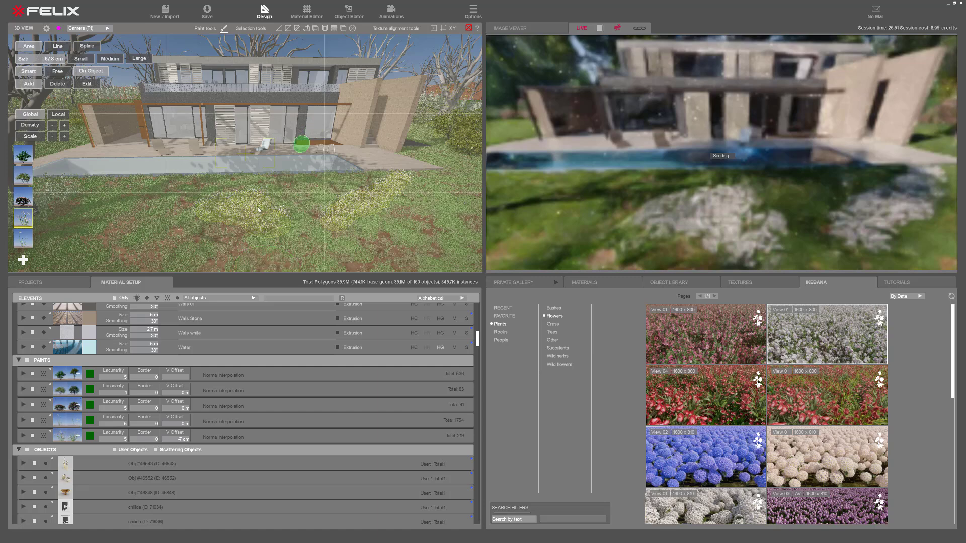
scroll(258, 207, "down", 5)
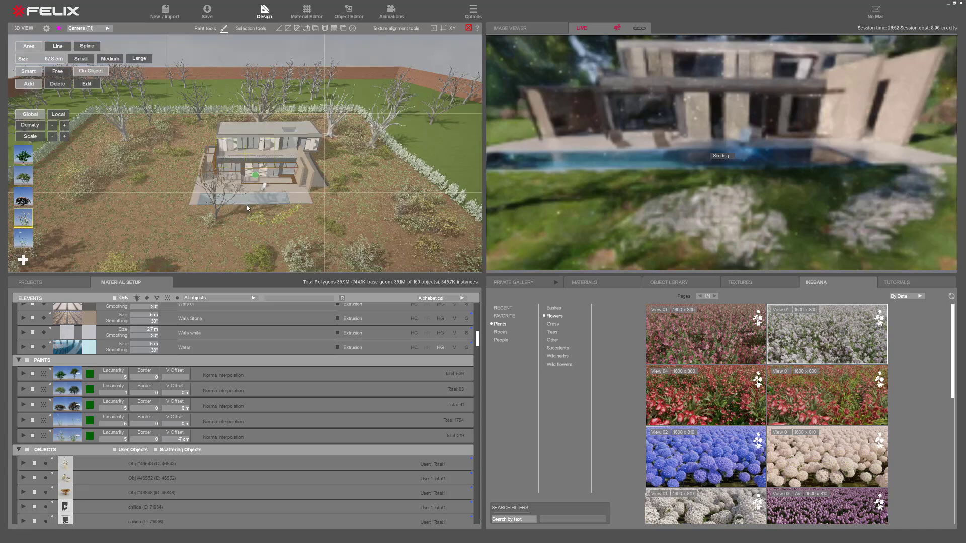
scroll(247, 208, "down", 2)
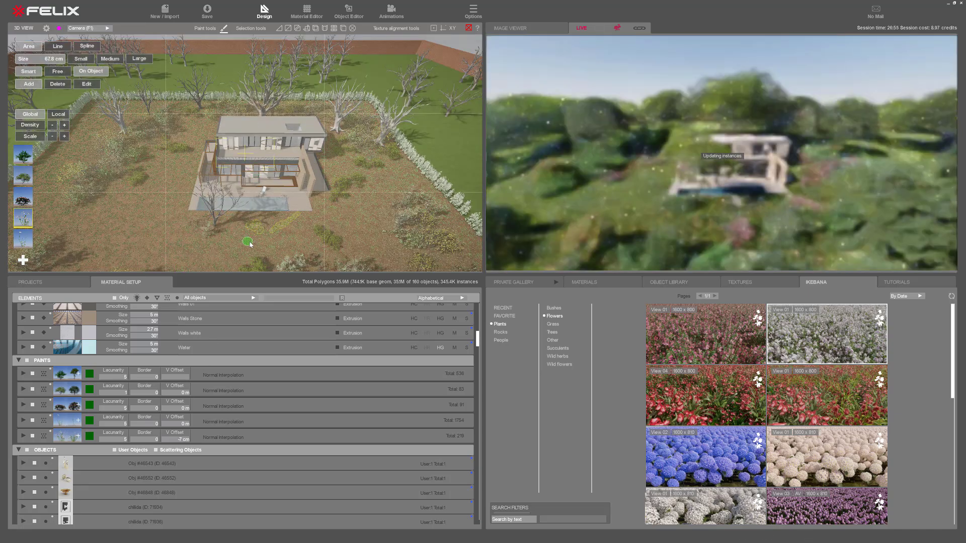
scroll(259, 241, "up", 6)
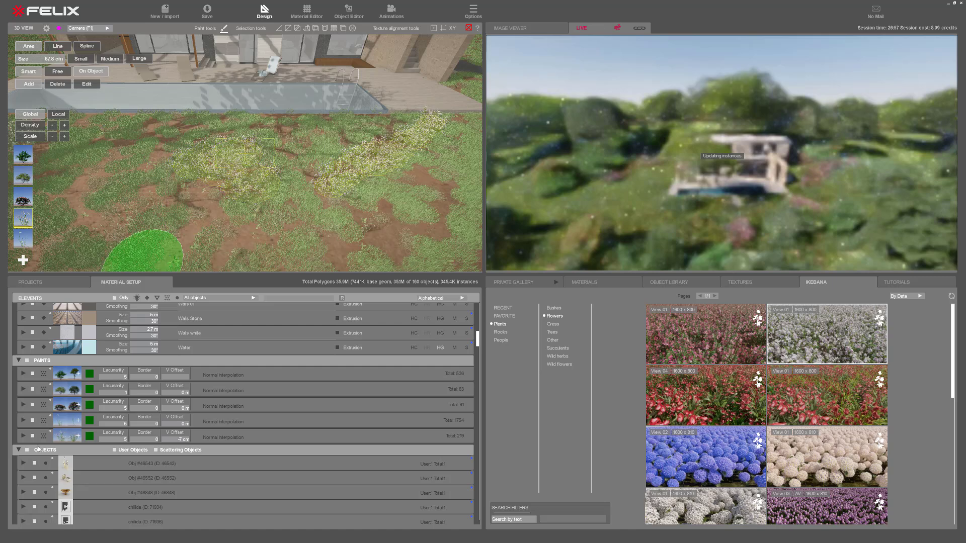
left_click(25, 438)
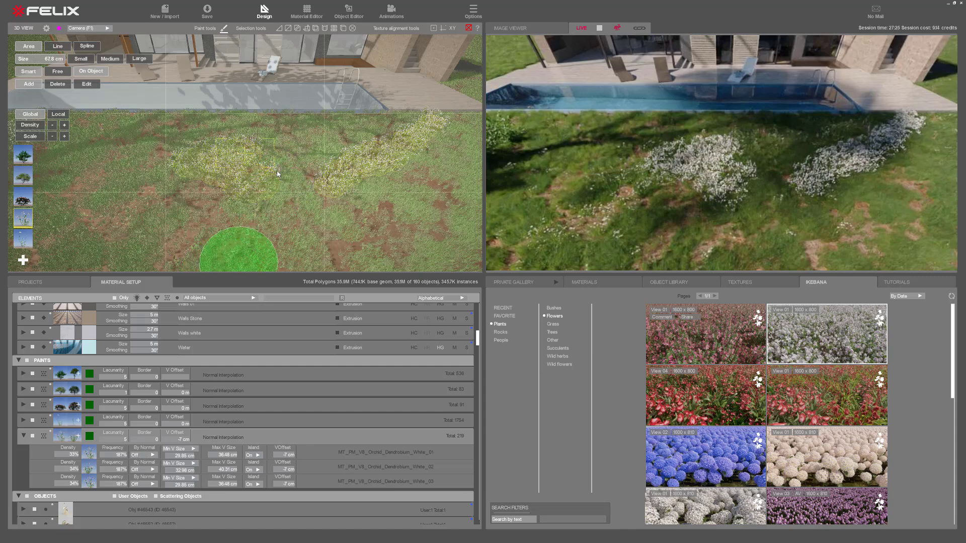
Examine the white orchid paint's plant settings and inspect the painted flower patches up close.
mouse_move(733, 233)
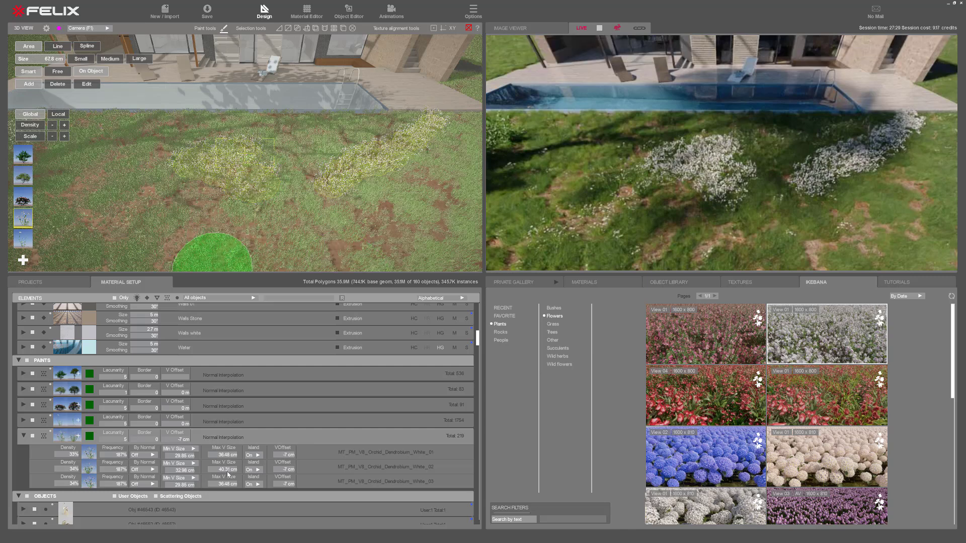
left_click(252, 455)
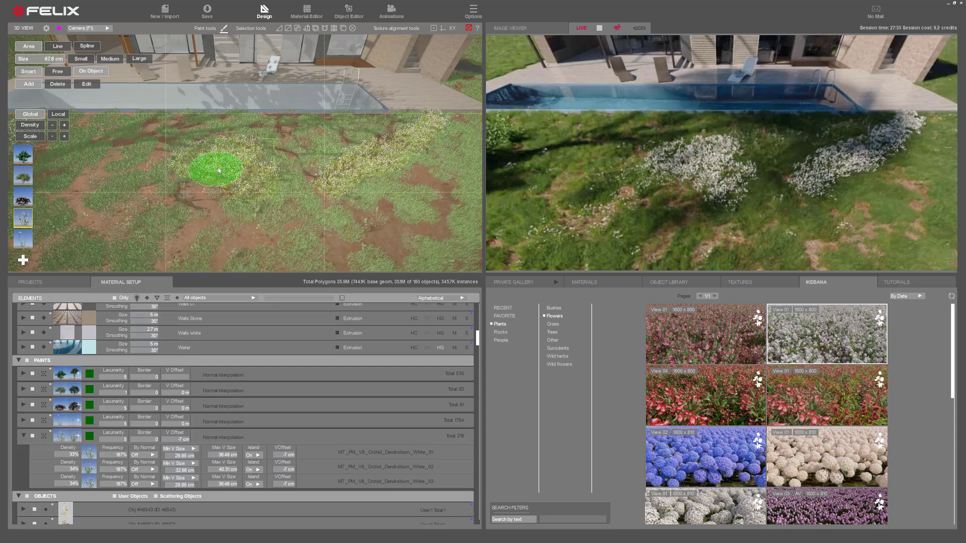
scroll(218, 167, "up", 1)
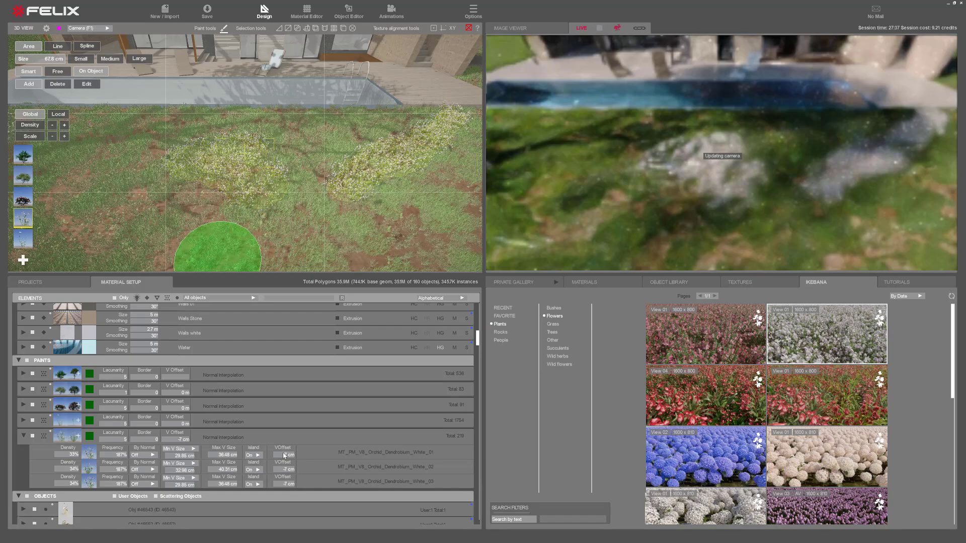
scroll(209, 179, "up", 5)
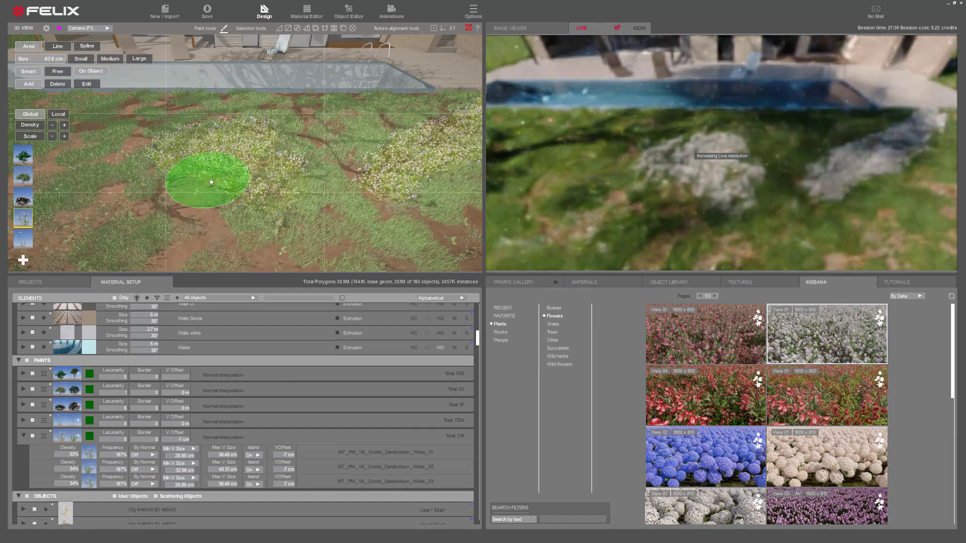
middle_click_drag(261, 177, 292, 242)
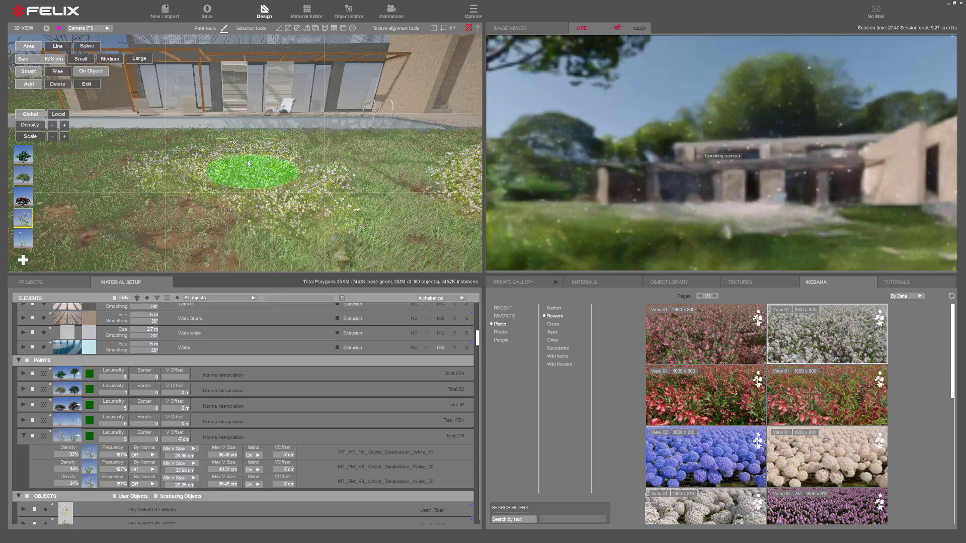
scroll(246, 183, "up", 3)
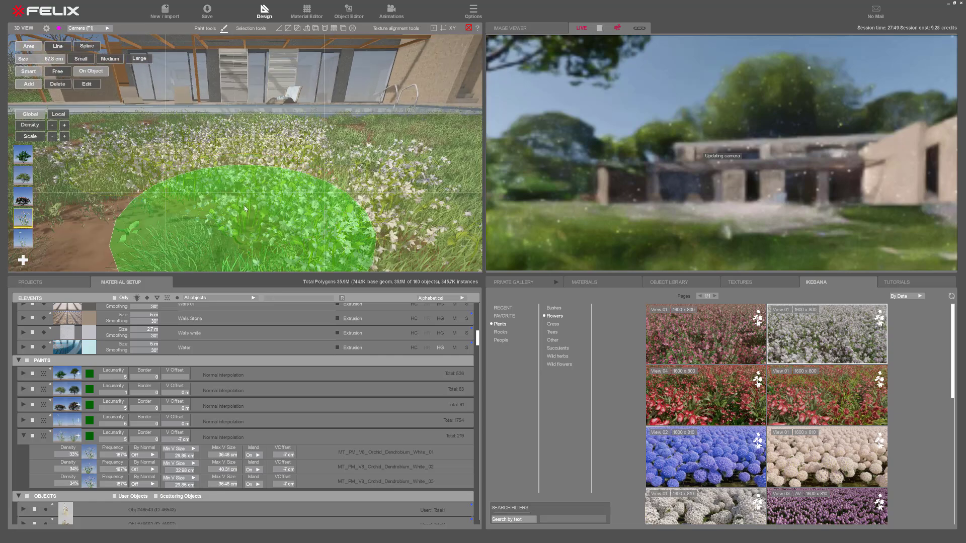
scroll(243, 187, "down", 3)
scroll(215, 203, "down", 5)
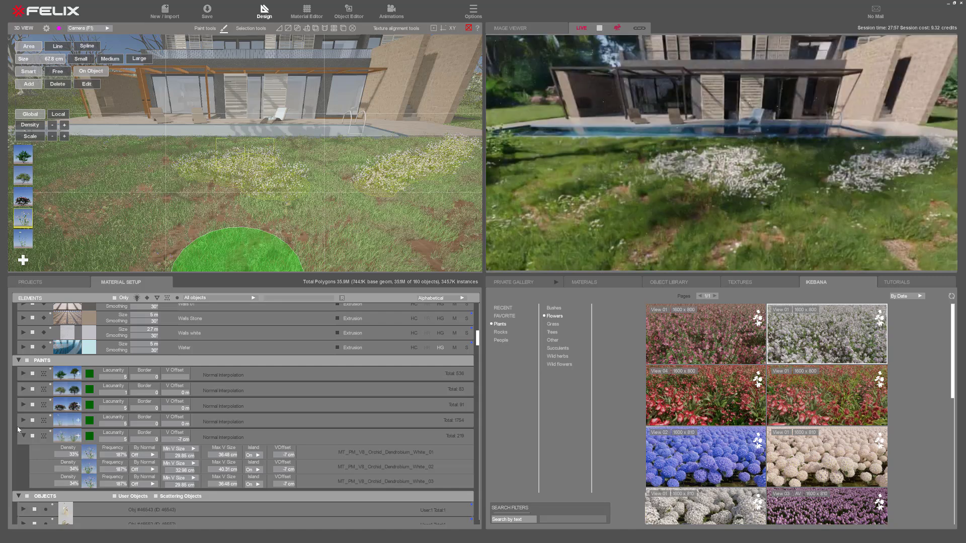
Expand the daisy paint's entry and look through the settings of its individual plants.
left_click(23, 421)
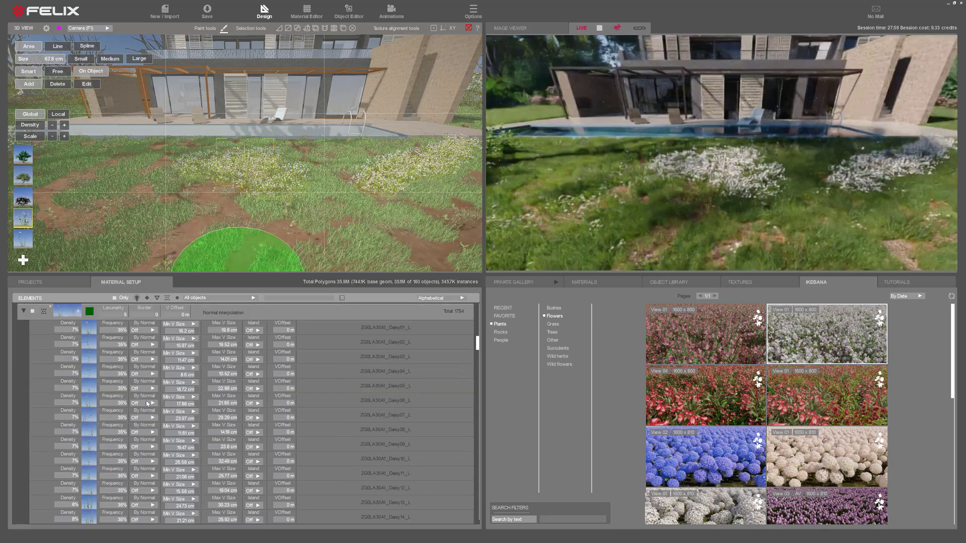
scroll(146, 400, "down", 3)
scroll(92, 398, "up", 3)
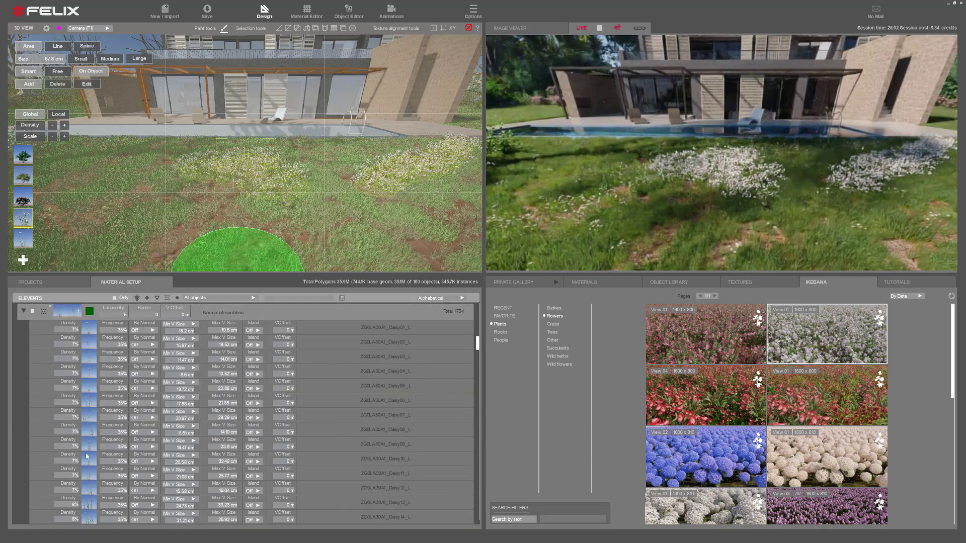
Collapse the daisy paint's plant list and add the violet orchid from the Object Library's Flowers category to the white orchid paint.
left_click(24, 312)
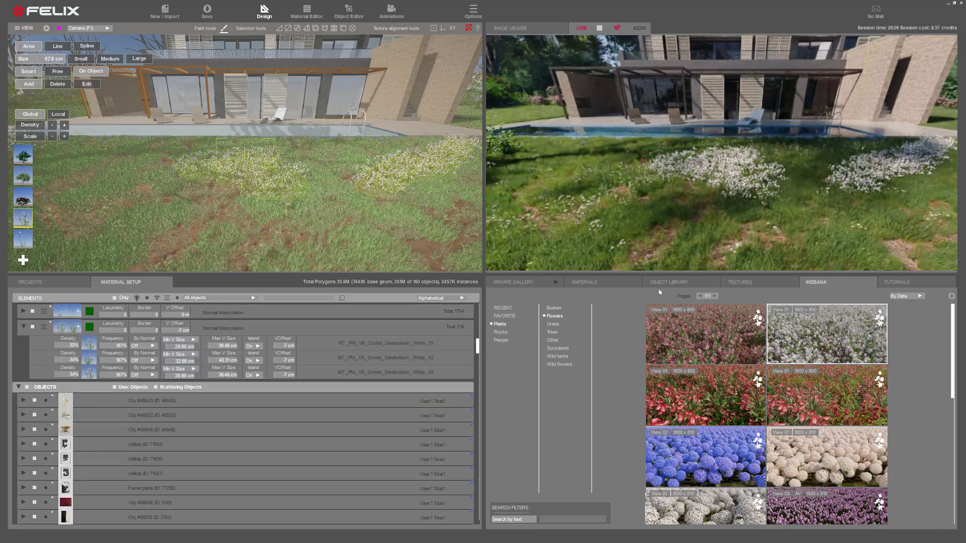
left_click(671, 282)
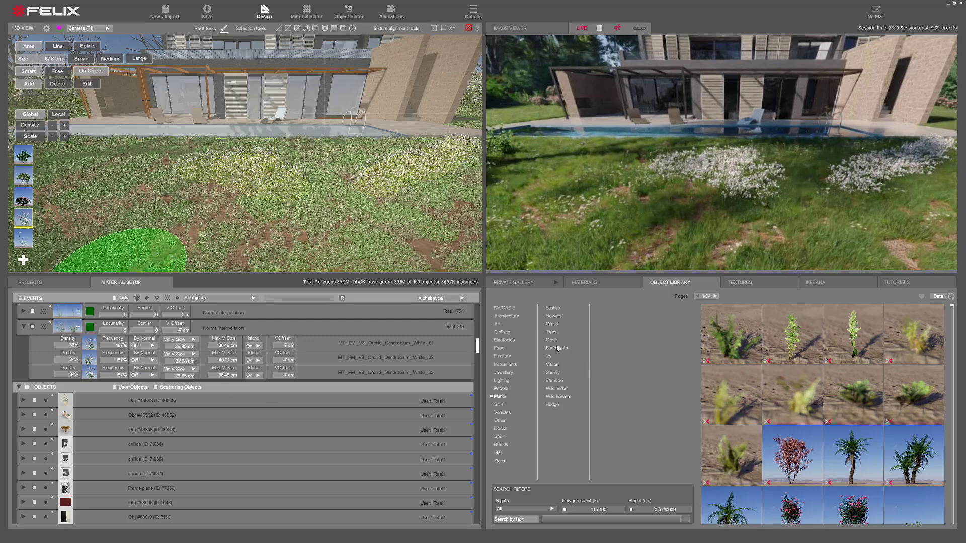
left_click(556, 317)
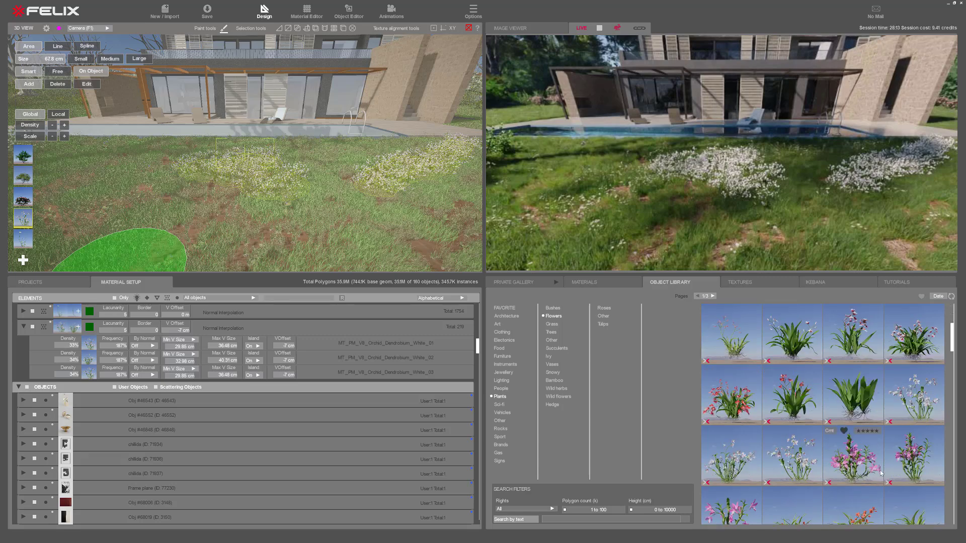
left_click(858, 465)
mouse_move(546, 348)
left_mouse_down()
mouse_move(486, 363)
mouse_move(62, 344)
mouse_move(63, 329)
left_mouse_up()
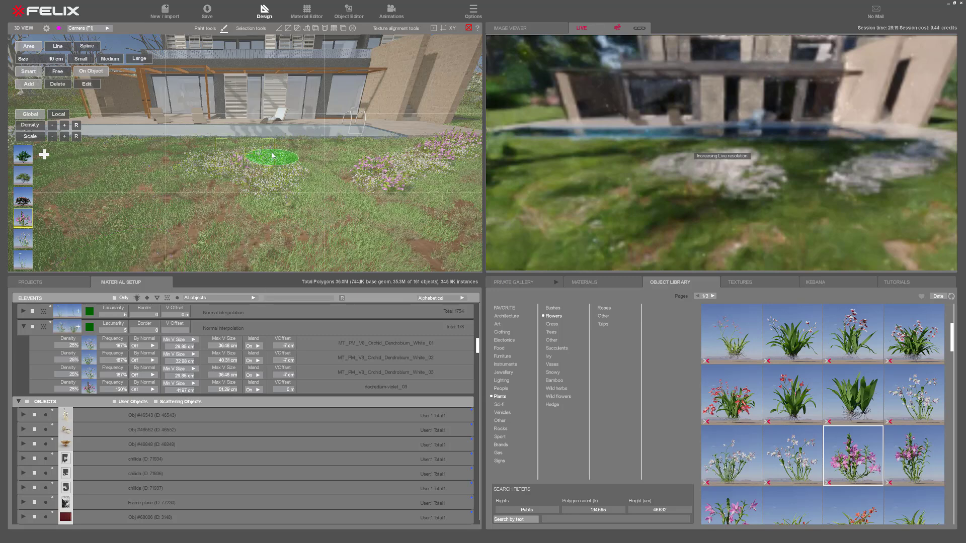
Shrink the added violet orchid to a 28.5 cm minimum and 41.8 cm maximum size, raise its frequency, and leave paint mode.
scroll(264, 155, "up", 3)
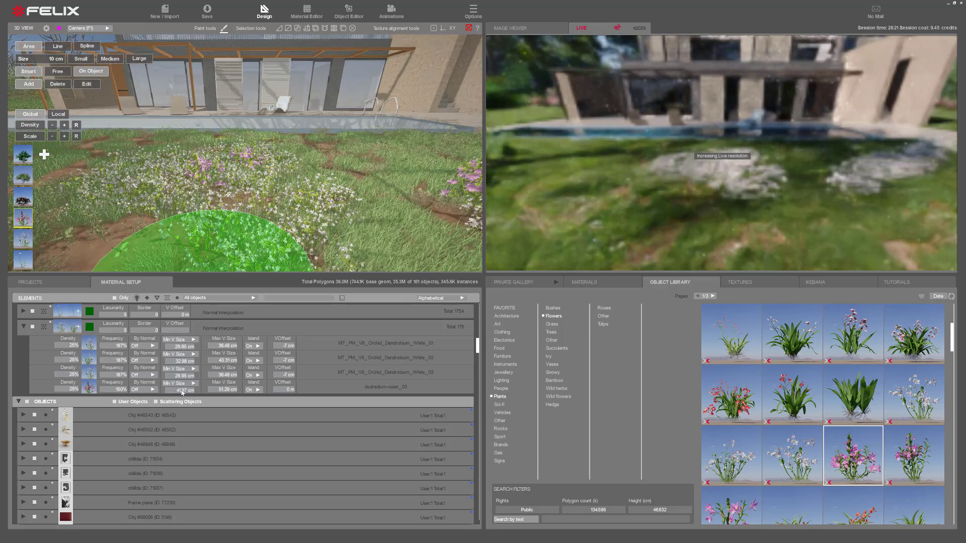
left_click_drag(182, 391, 222, 407)
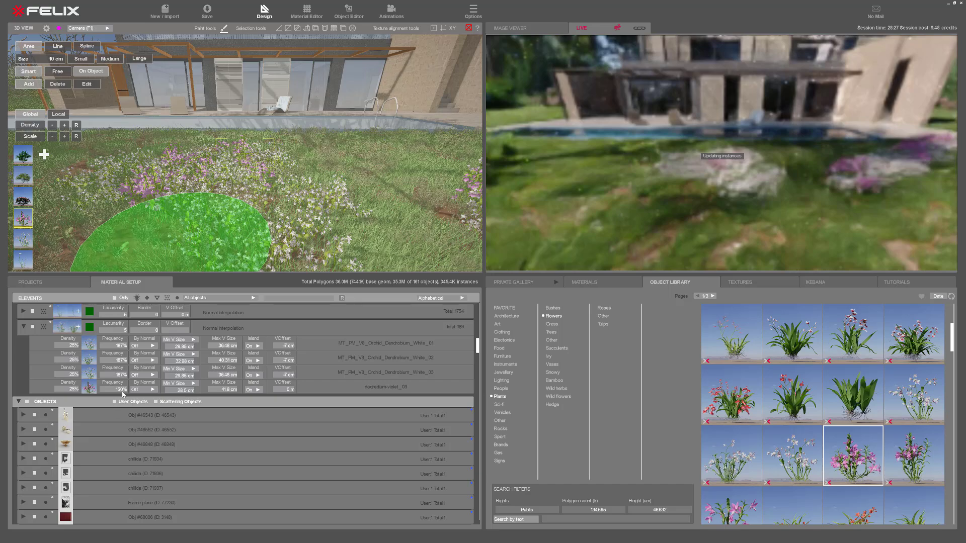
left_click_drag(120, 391, 122, 392)
middle_click_drag(269, 190, 215, 154)
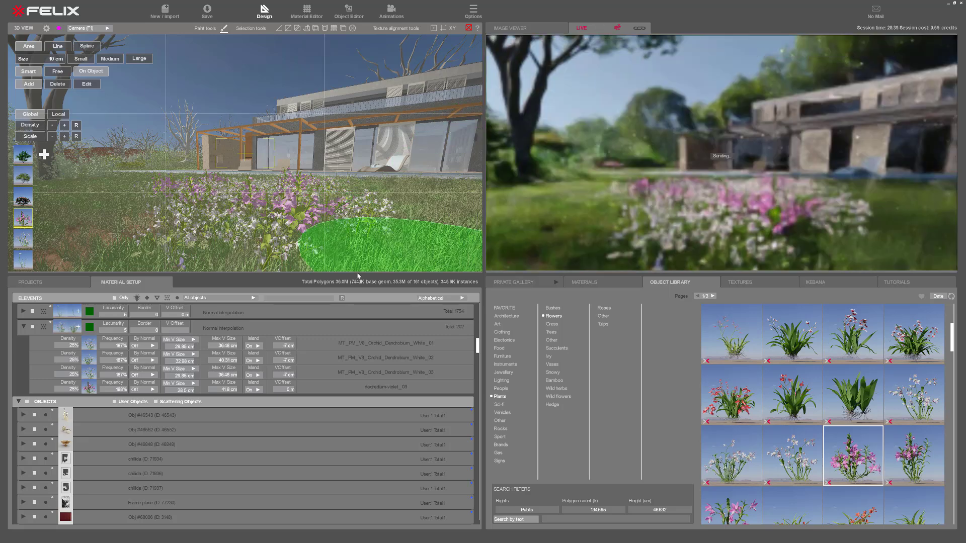
left_click(469, 28)
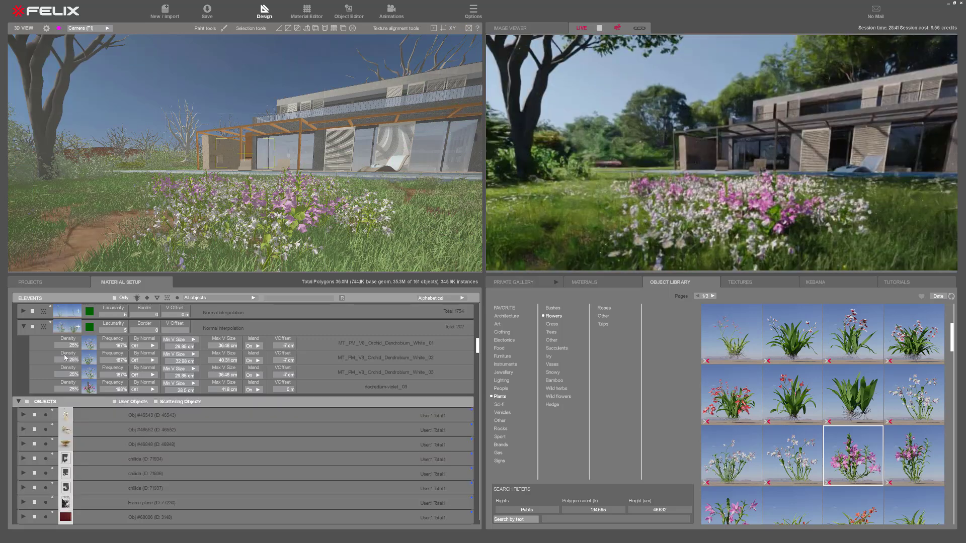
Open the violet orchid object for editing from the paint layer and expand the settings of its petal material mtl_02.
right_click(39, 387)
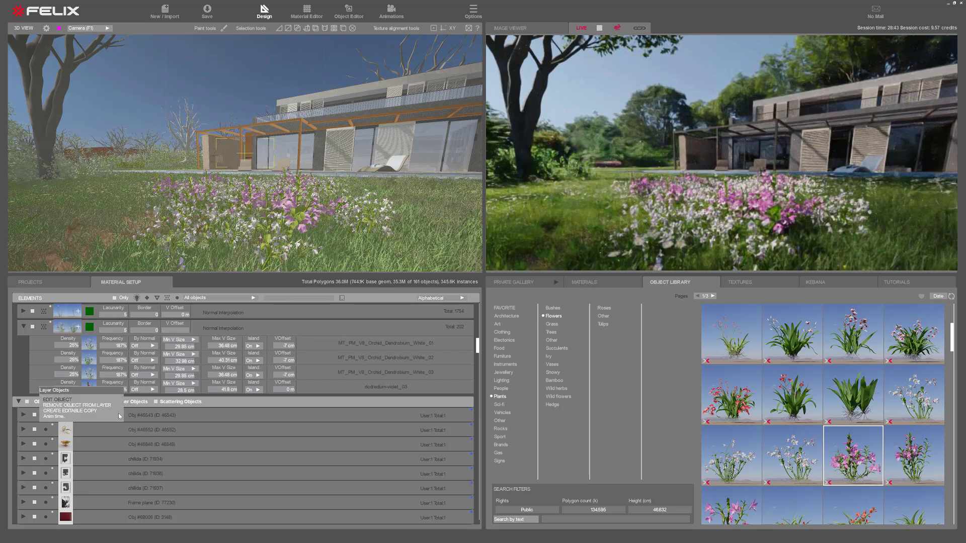
left_click(48, 400)
left_click(23, 422)
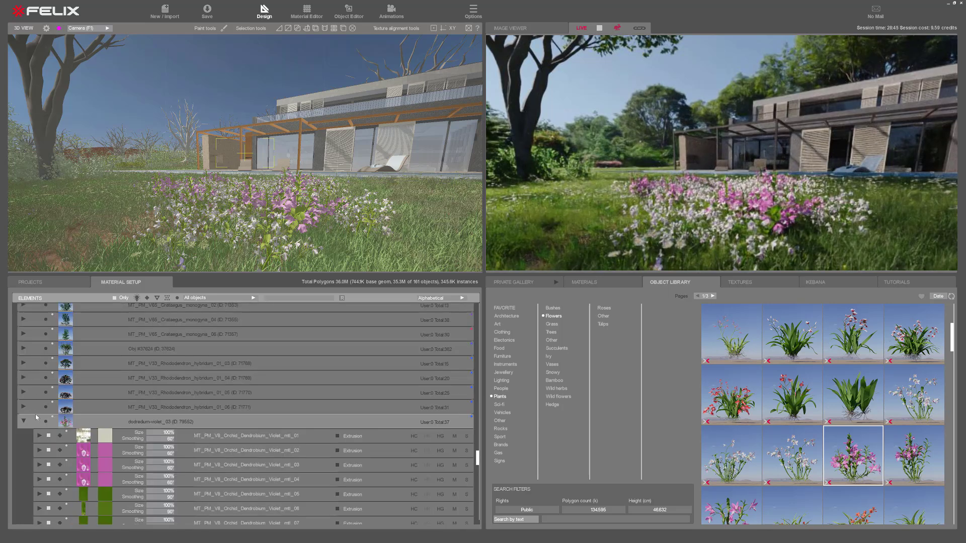
left_click(40, 451)
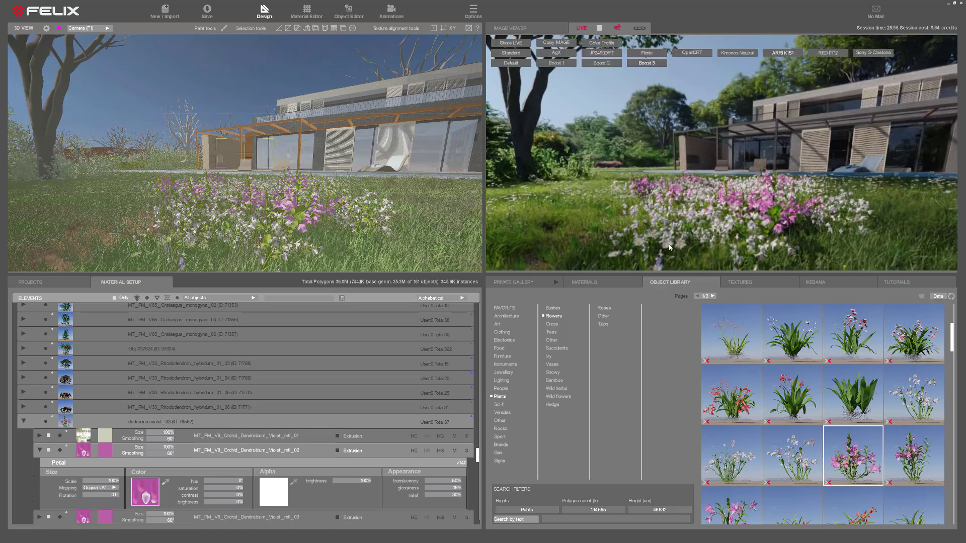
Try shifting the hue of the violet orchid's petal texture to strongly negative values.
left_click_drag(224, 481, 208, 481)
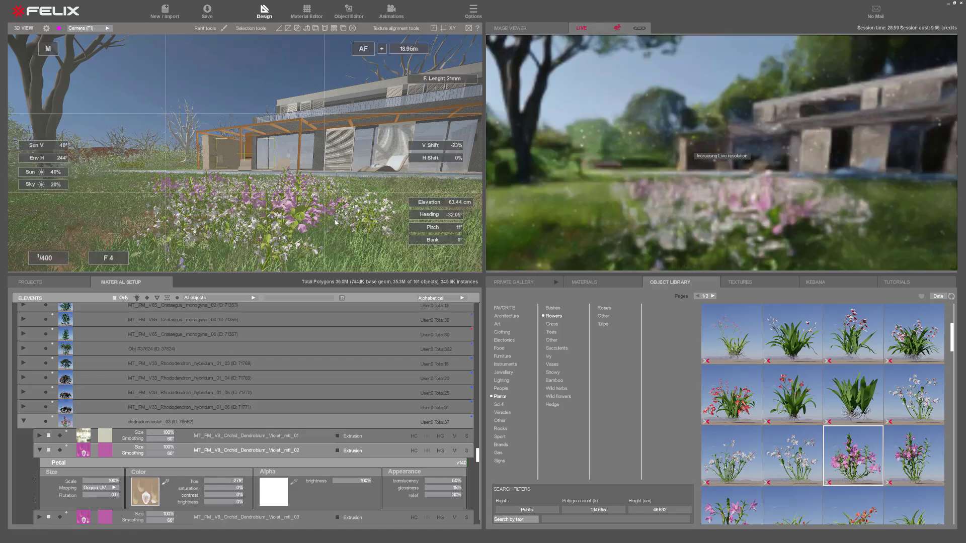
left_click_drag(223, 481, 227, 481)
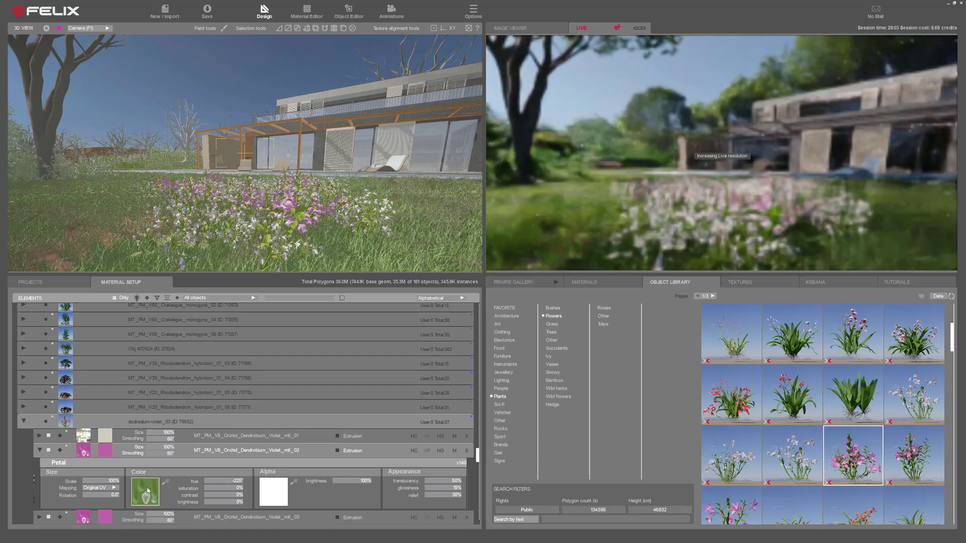
Reset the petal texture's adjustments in the Texture Editor and set its saturation to -30.
left_click(146, 491)
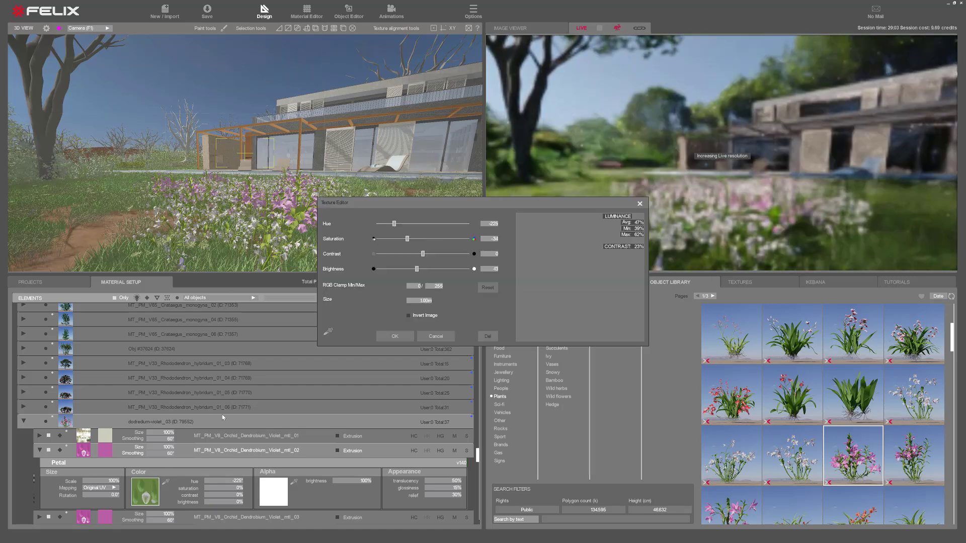
left_click(488, 287)
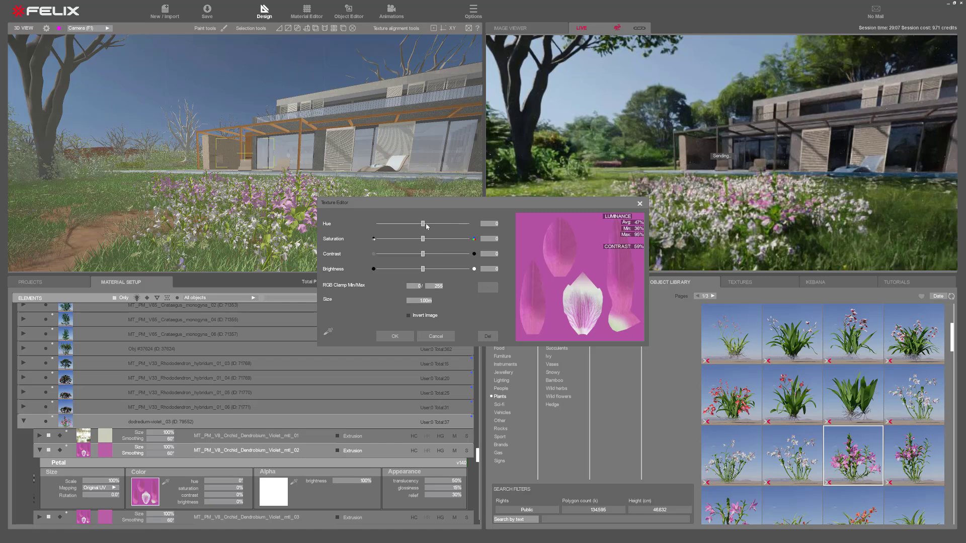
left_click_drag(418, 239, 410, 241)
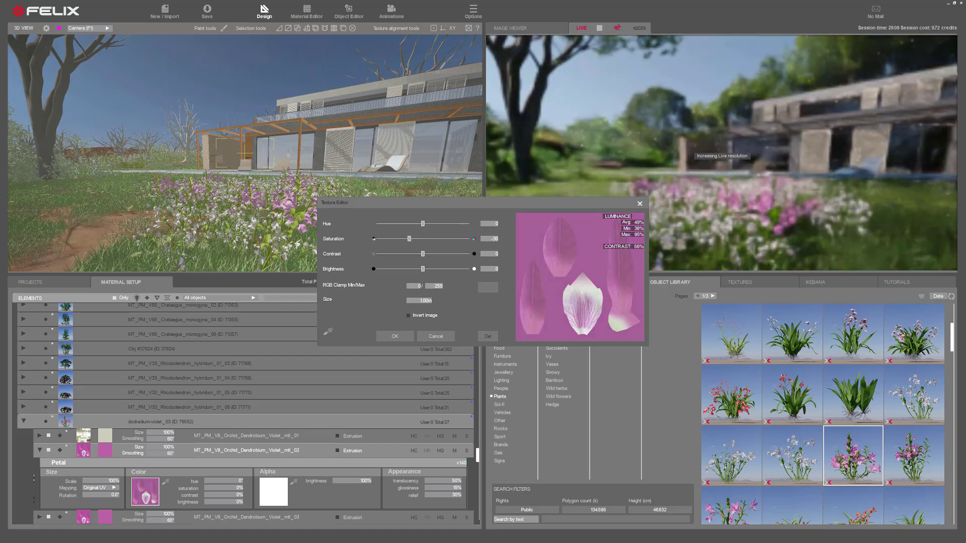
left_click(395, 336)
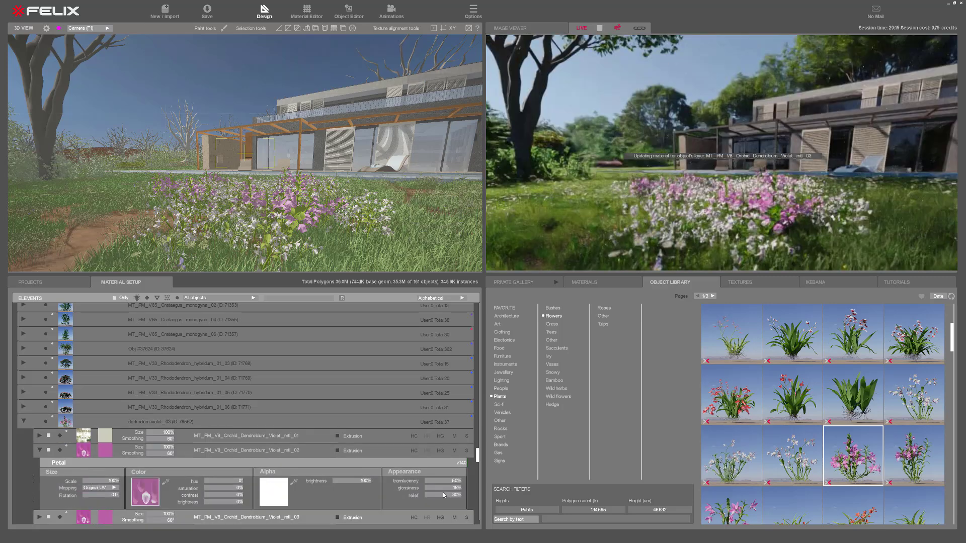
mouse_move(531, 157)
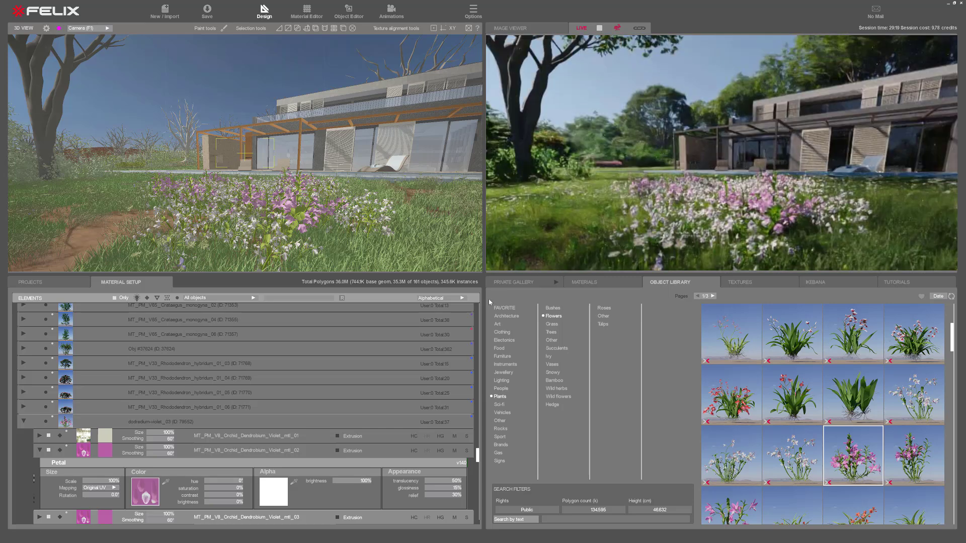
Paint a new patch of the pink-flowered leafy orchid from the library on the lawn beside the existing flowers, using a medium brush.
mouse_move(178, 247)
middle_click_drag(267, 210, 288, 237)
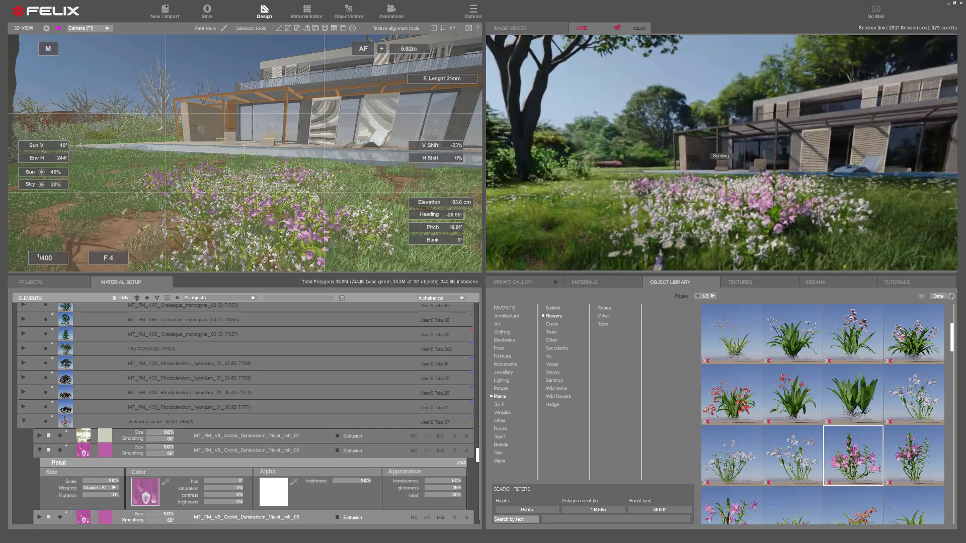
scroll(268, 211, "down", 3)
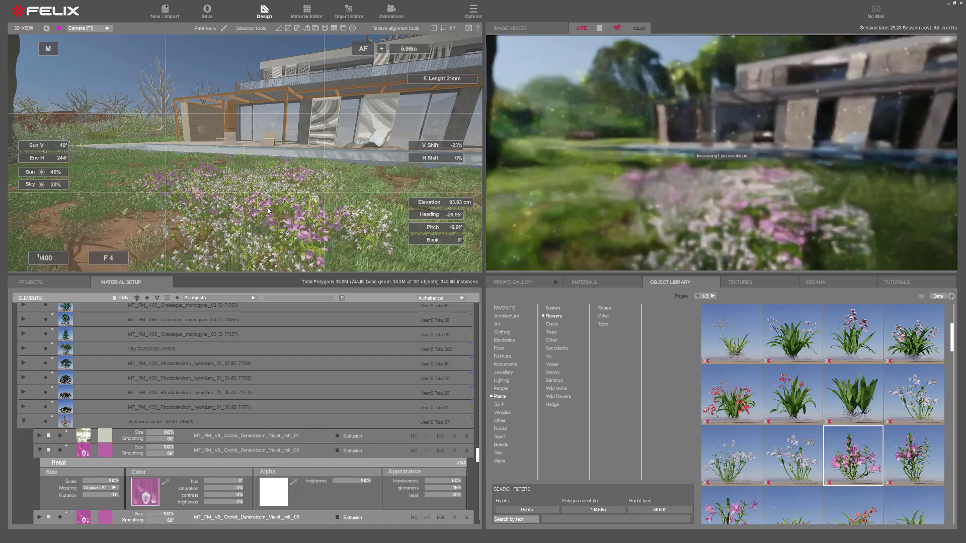
scroll(268, 212, "down", 1)
middle_click_drag(268, 211, 327, 236)
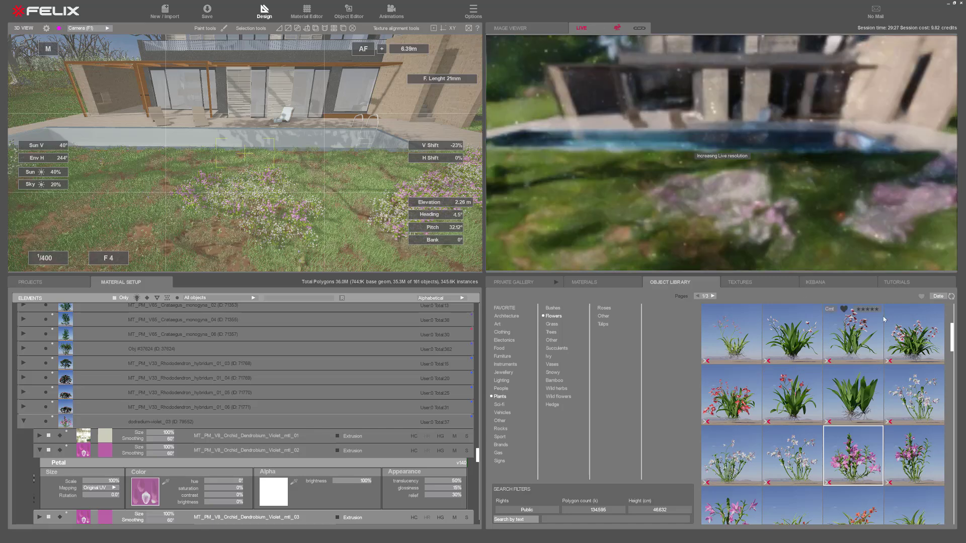
left_click(919, 344)
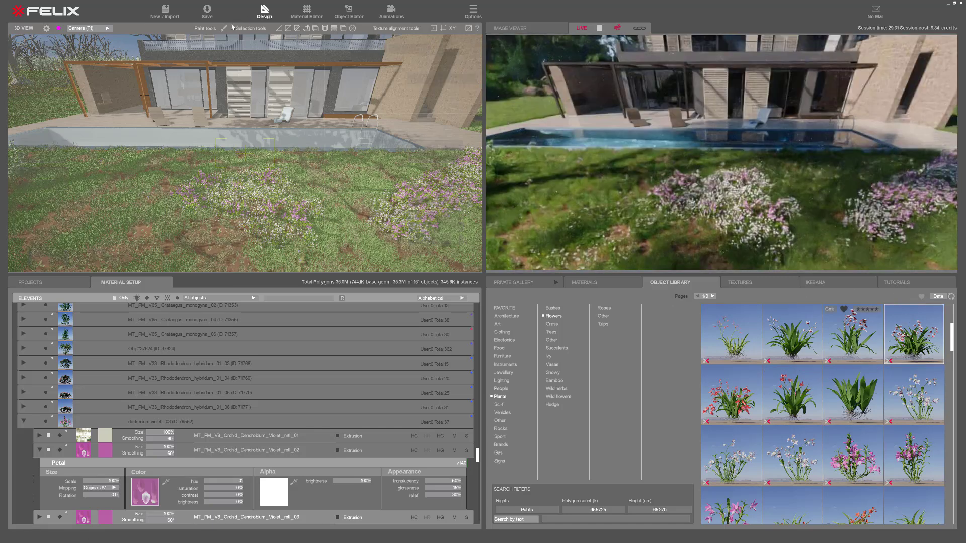
left_click(224, 29)
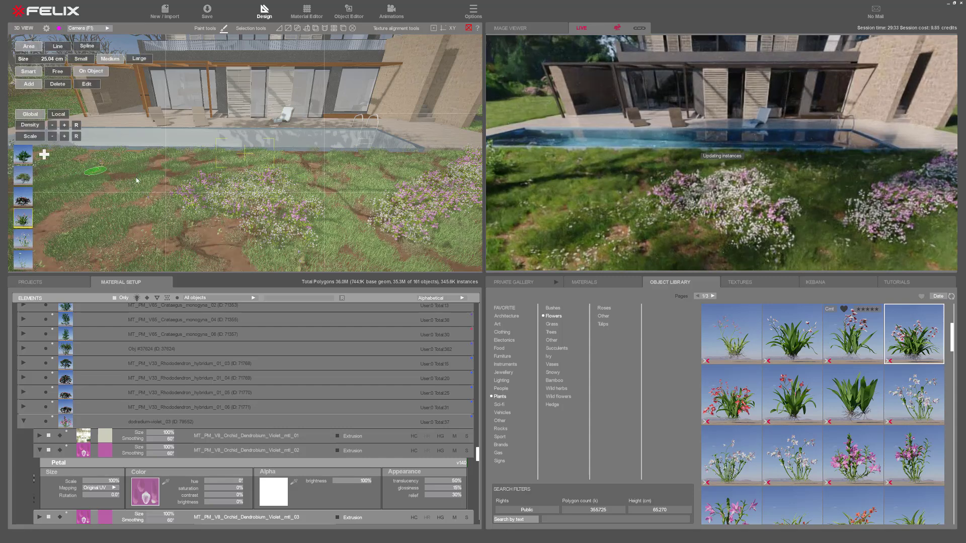
mouse_move(122, 177)
left_mouse_down()
mouse_move(56, 214)
mouse_move(109, 200)
mouse_move(153, 211)
left_mouse_up()
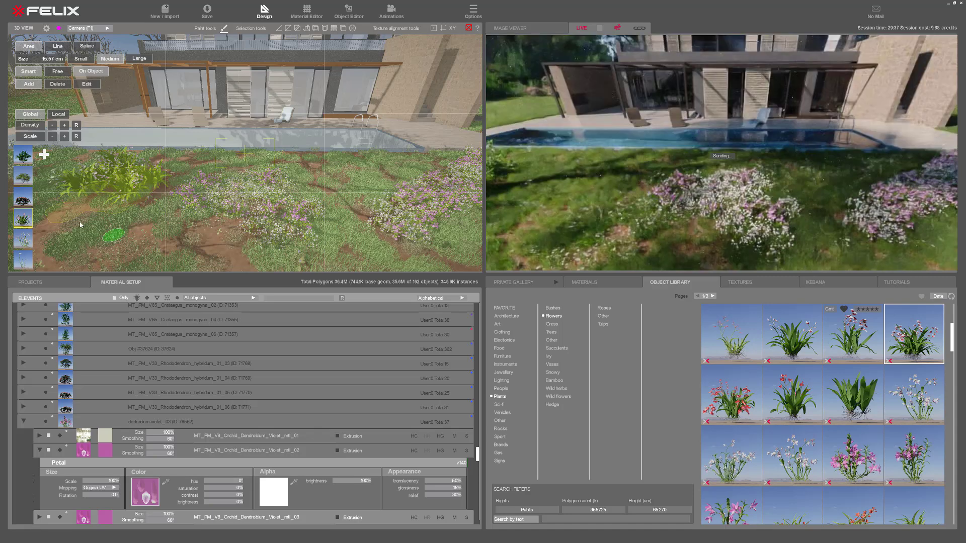
Reduce the global scale of the new leafy orchid patch and leave paint mode.
middle_click_drag(68, 212, 237, 192)
middle_click_drag(102, 194, 260, 183)
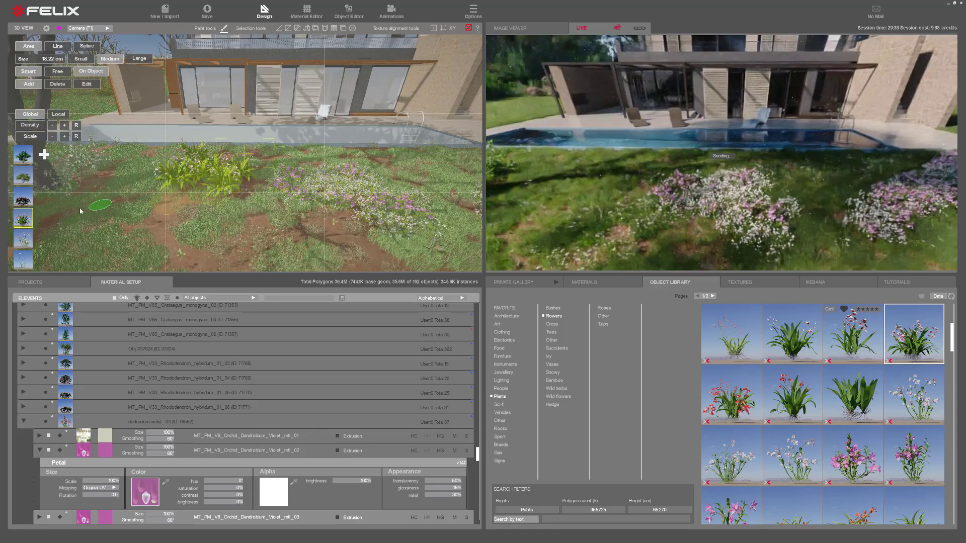
left_click(52, 135)
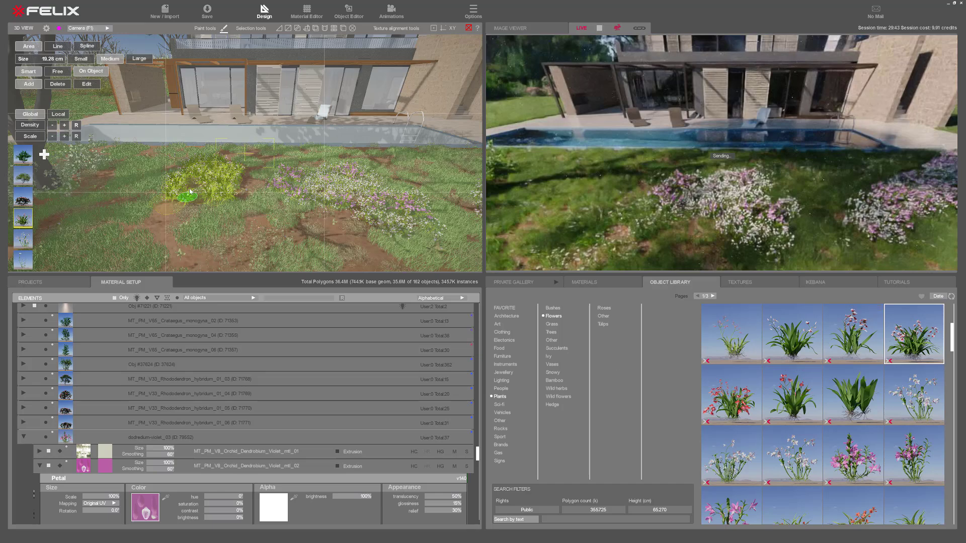
scroll(194, 186, "up", 3)
scroll(200, 177, "down", 3)
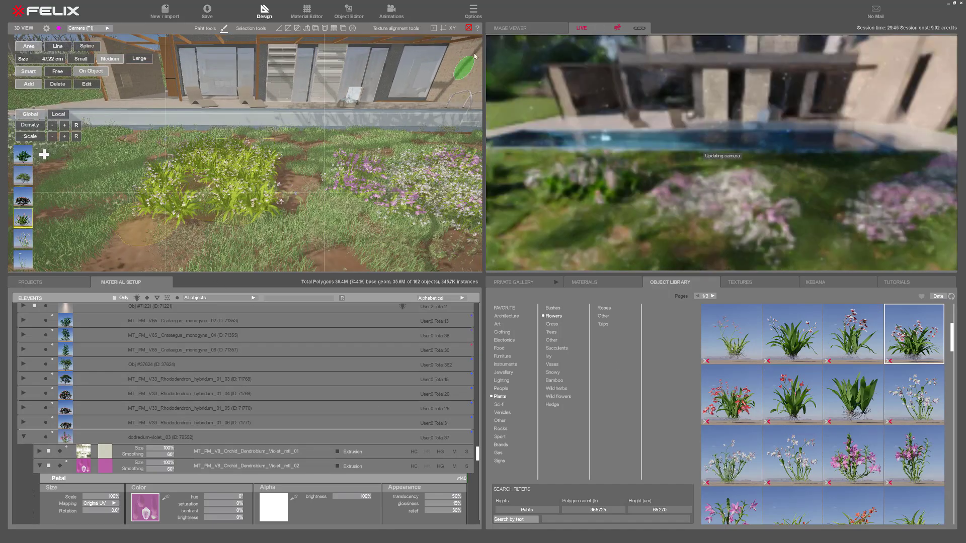
left_click(468, 27)
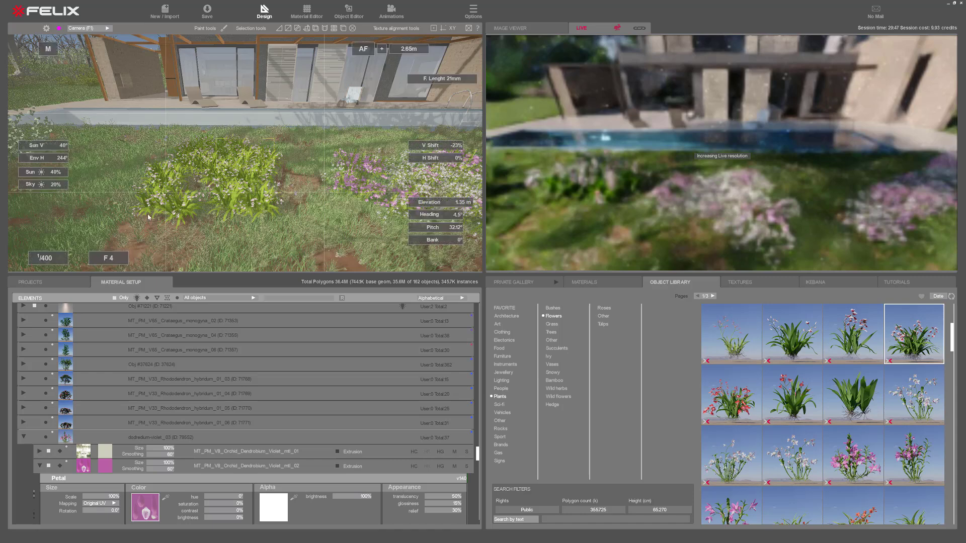
Find the new leafy orchid paint in the scene's paints list and add two more leafy orchid variants from the library to it.
scroll(190, 383, "up", 10)
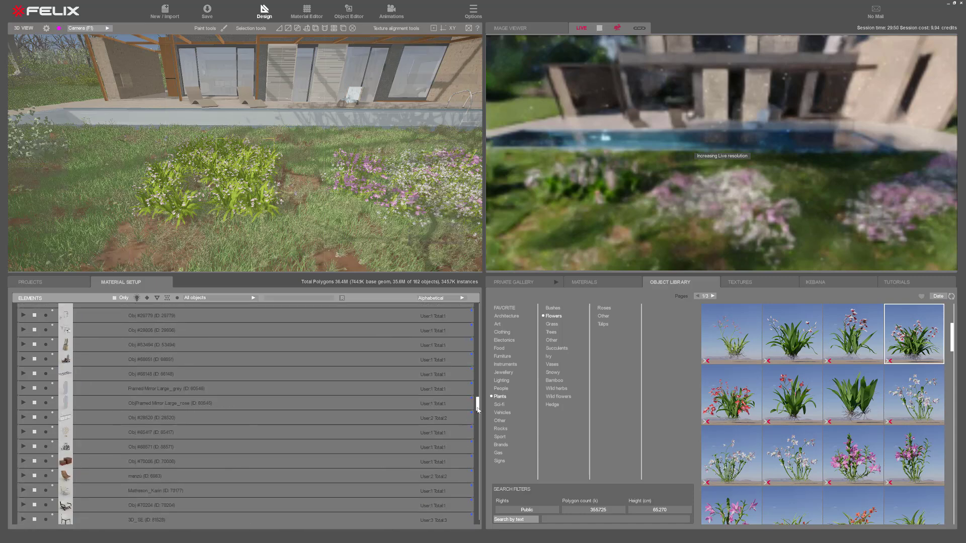
scroll(479, 380, "up", 10)
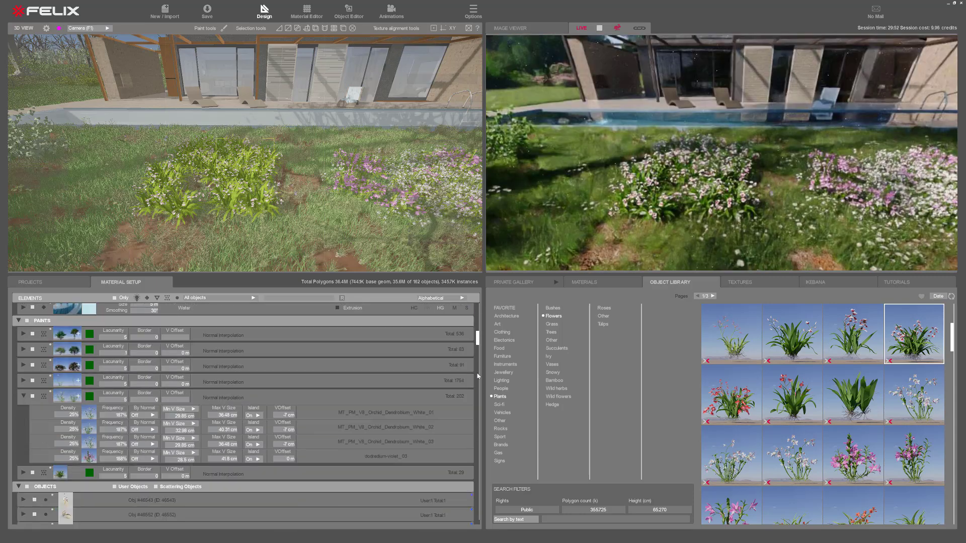
scroll(477, 376, "up", 1)
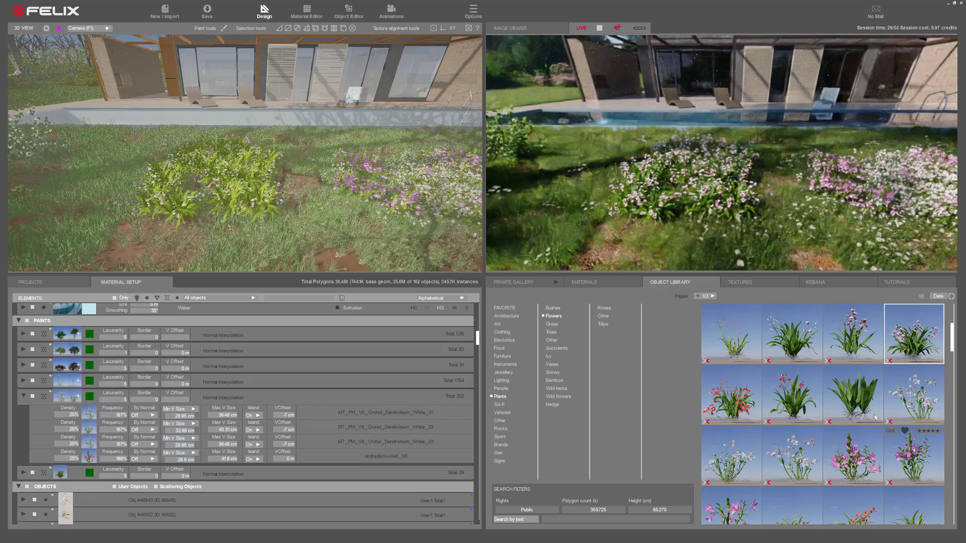
left_click(861, 332)
mouse_move(860, 333)
left_mouse_down()
mouse_move(223, 381)
mouse_move(63, 473)
left_mouse_up()
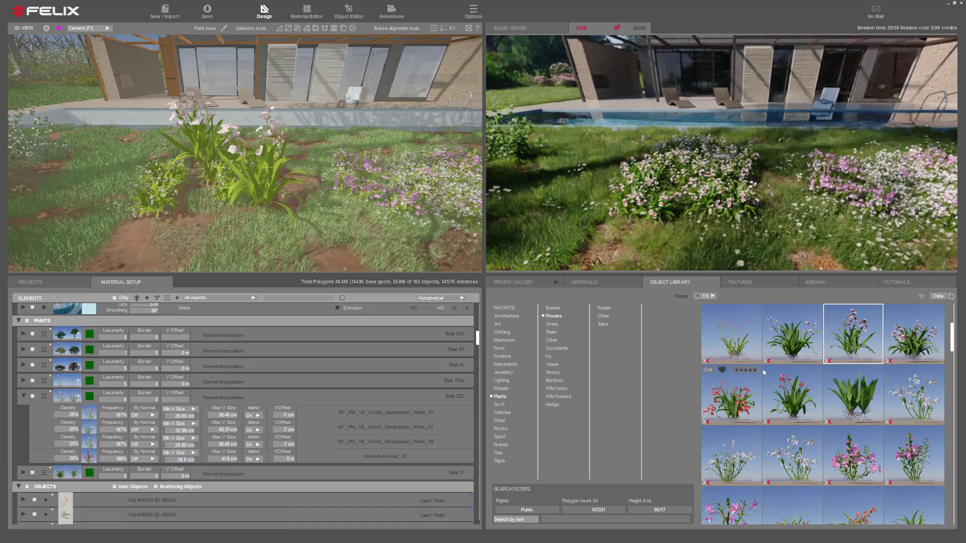
mouse_move(793, 334)
left_mouse_down()
mouse_move(9, 475)
mouse_move(64, 474)
left_mouse_up()
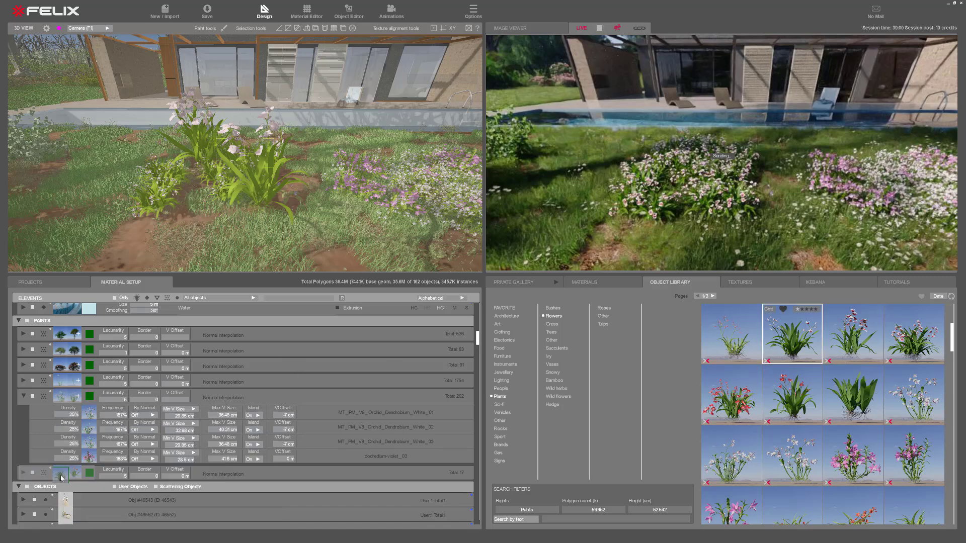
Set the minimum size of the second and third plants in the leafy orchid paint to 30.66 cm, matching the first.
scroll(204, 435, "down", 3)
scroll(205, 435, "down", 3)
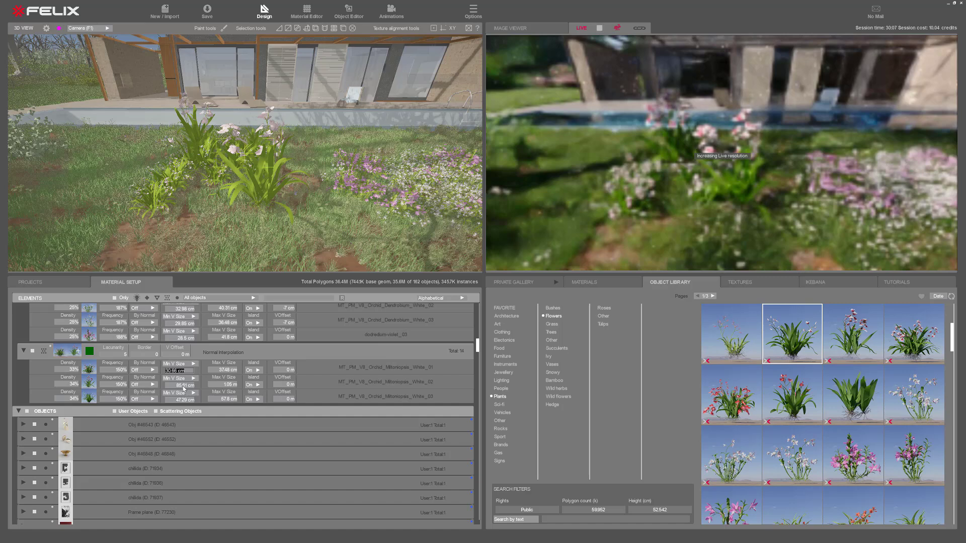
left_click(184, 385)
left_click(180, 400)
type("30.66 cm")
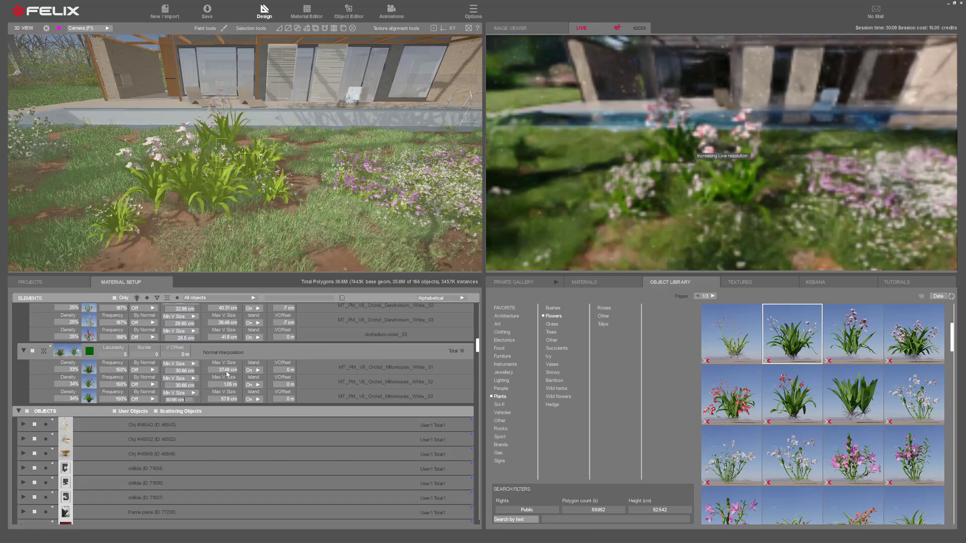
Set the maximum size of the second and third plants in the leafy orchid paint to 37.48 cm, matching the first.
left_click(226, 371)
key("ctrl+c")
left_click(226, 385)
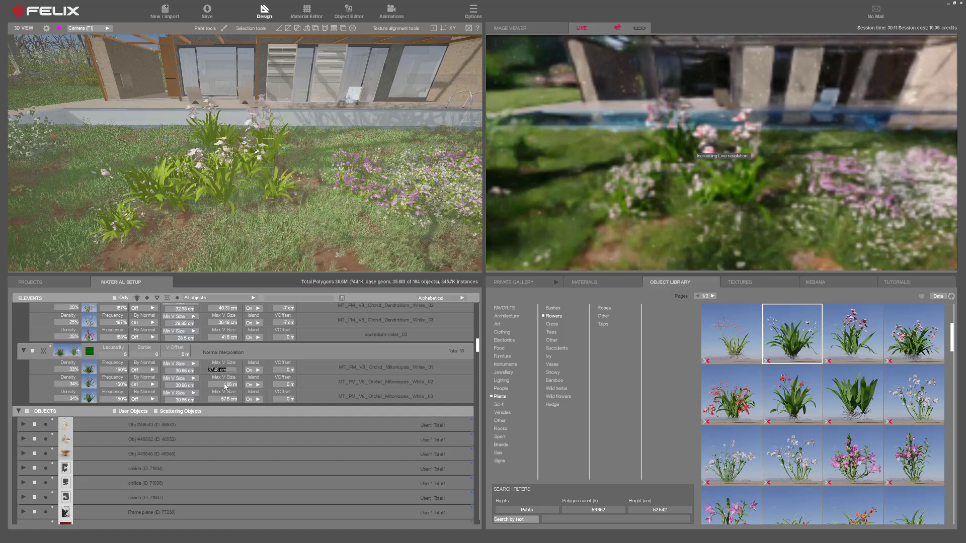
left_click(223, 402)
key("ctrl+v")
key("Return")
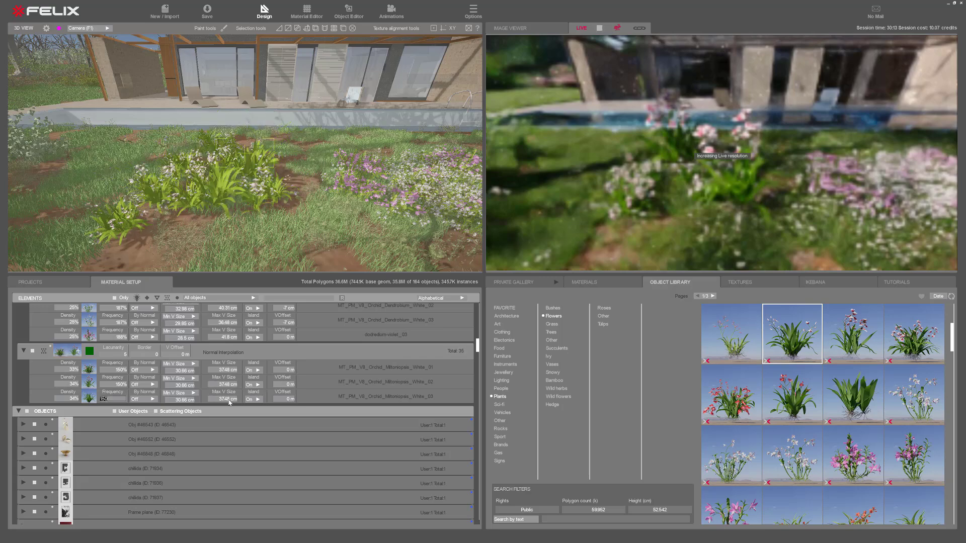
Enter paint mode with the Line brush and make the existing white Dendrobium orchid mix the active paint.
middle_click_drag(241, 191, 322, 204)
middle_click_drag(132, 200, 162, 219)
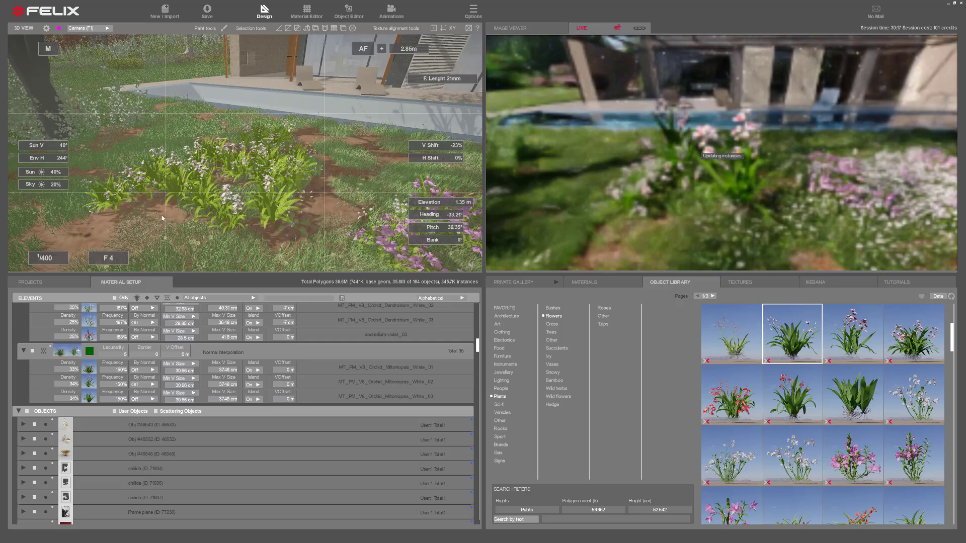
scroll(277, 200, "down", 5)
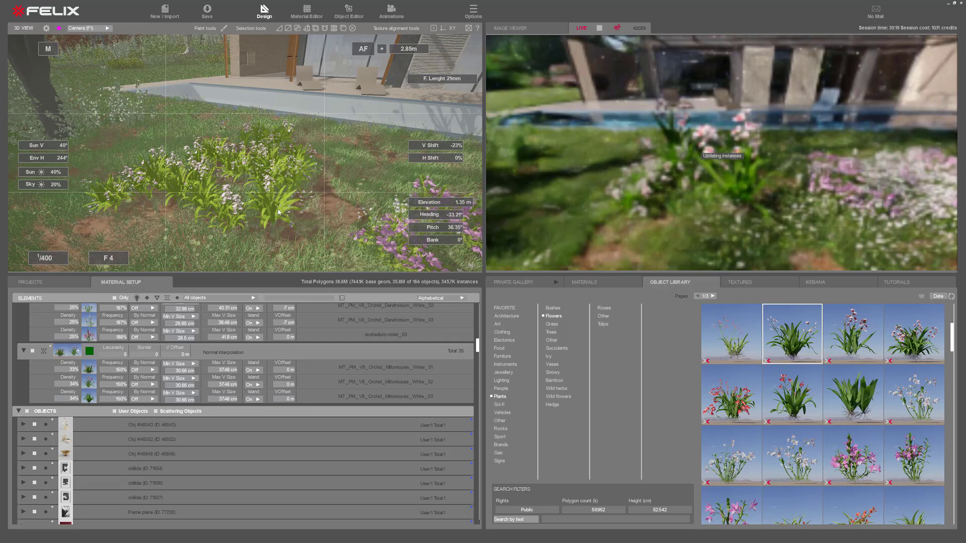
scroll(277, 200, "down", 10)
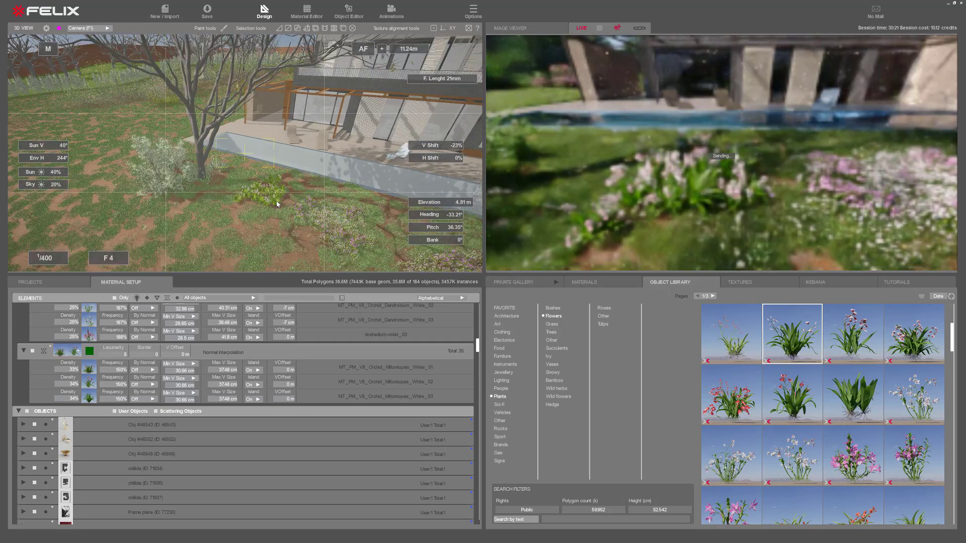
scroll(247, 196, "up", 4)
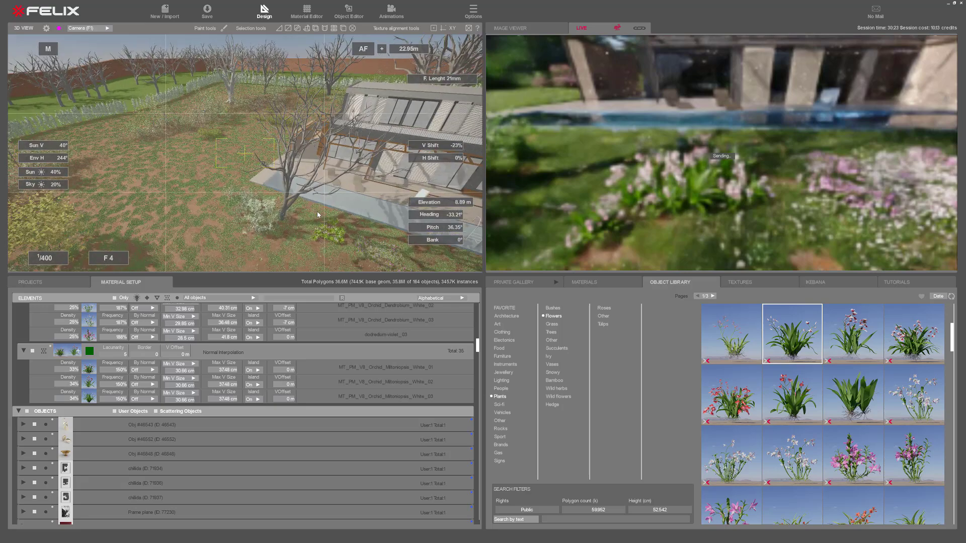
left_click(223, 29)
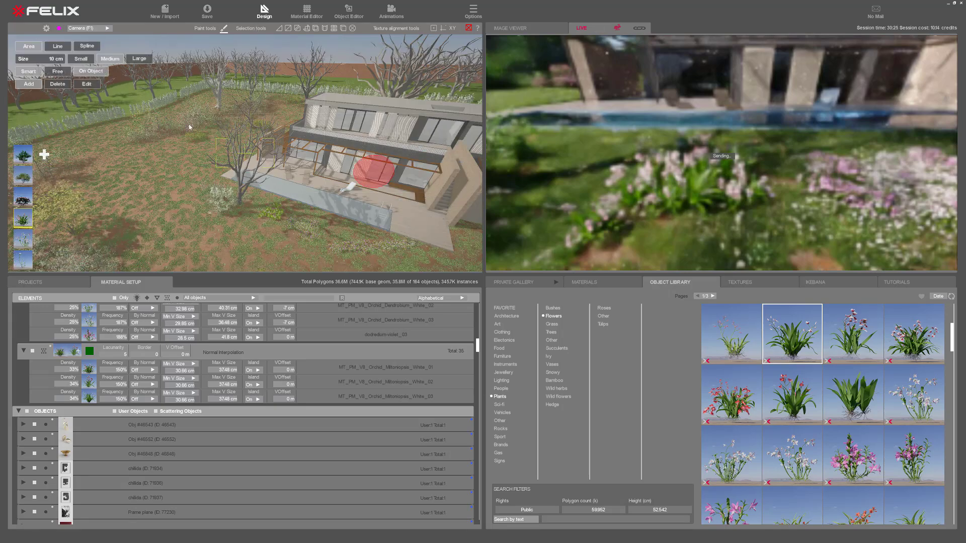
left_click(58, 47)
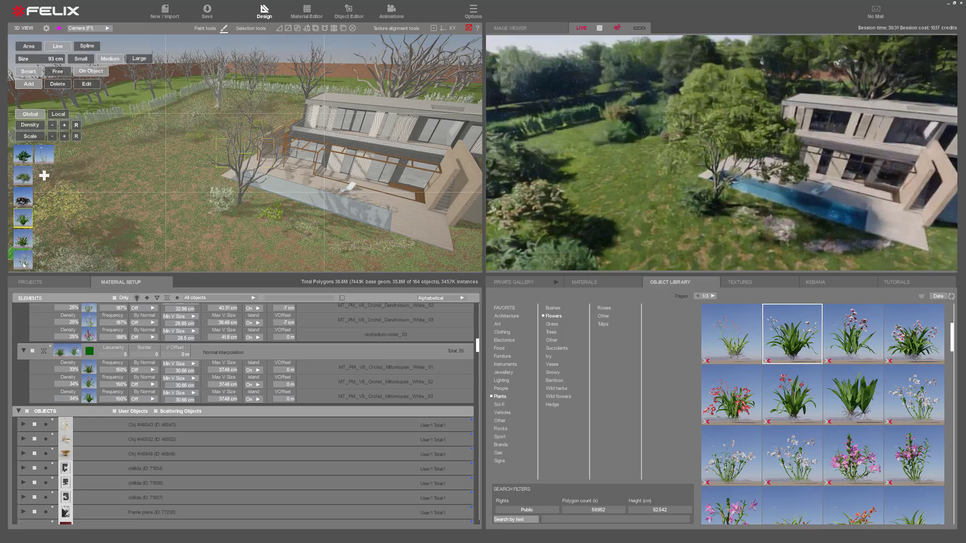
left_click(23, 264)
Set the brush size to 30 cm and paint lines of the orchid mix along the edges of the pool terrace.
scroll(224, 180, "down", 4)
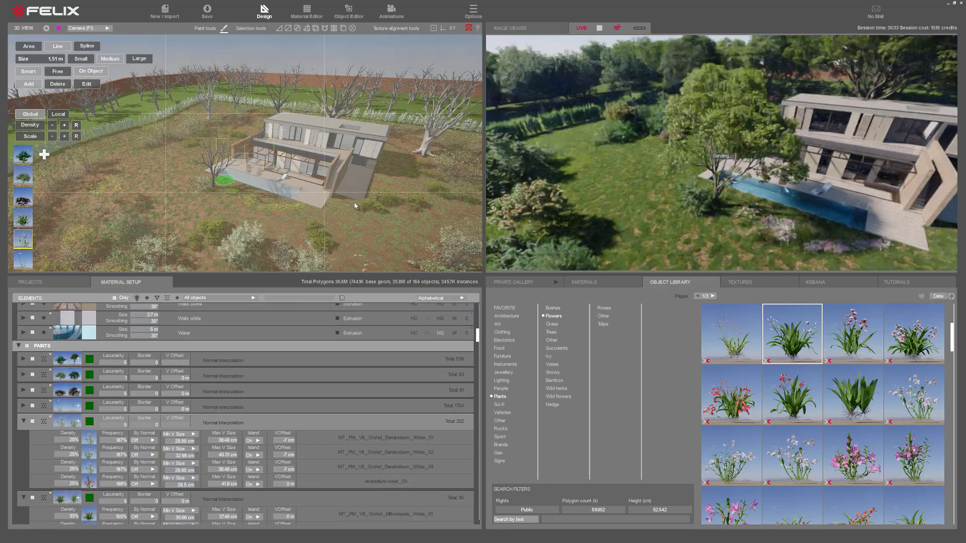
scroll(351, 203, "up", 3)
scroll(350, 201, "up", 2)
left_click(49, 60)
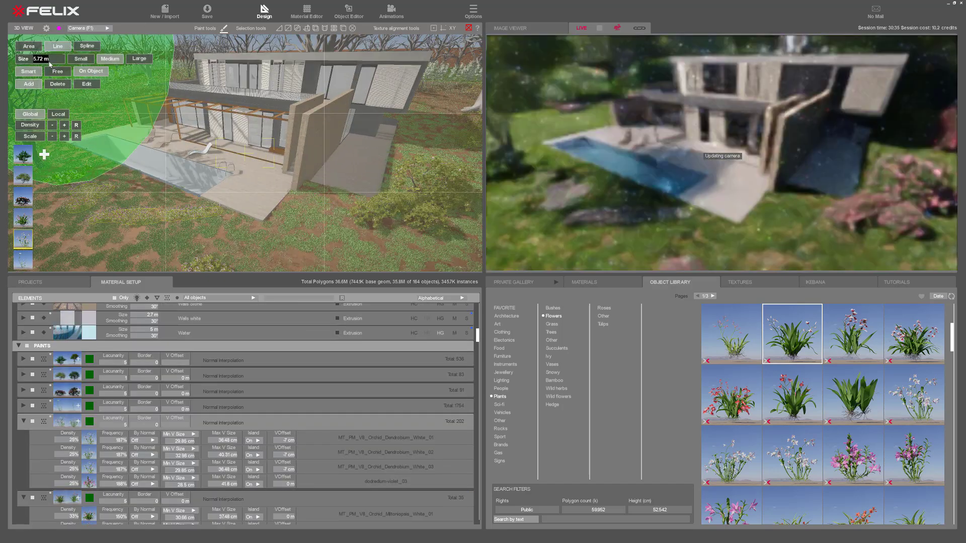
type("30")
key("Return")
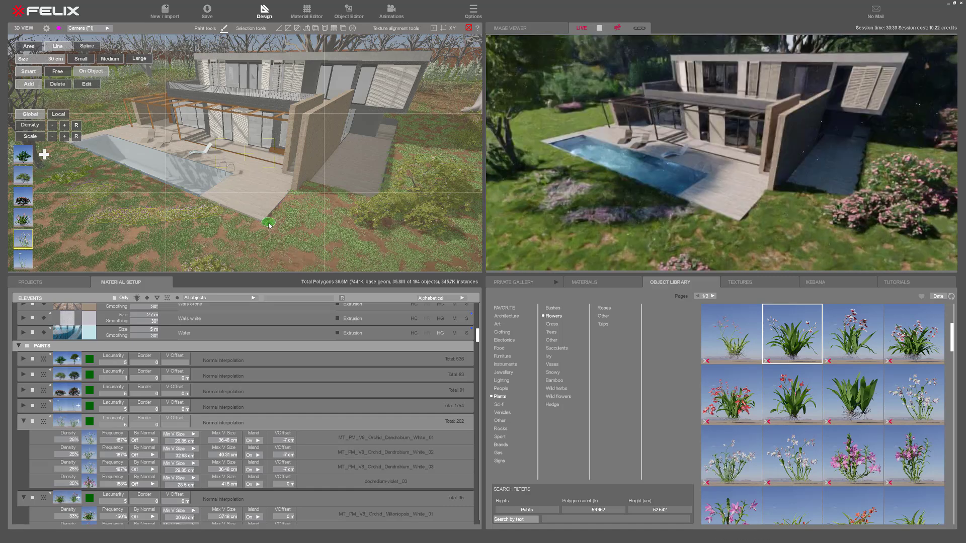
left_click_drag(265, 232, 328, 245)
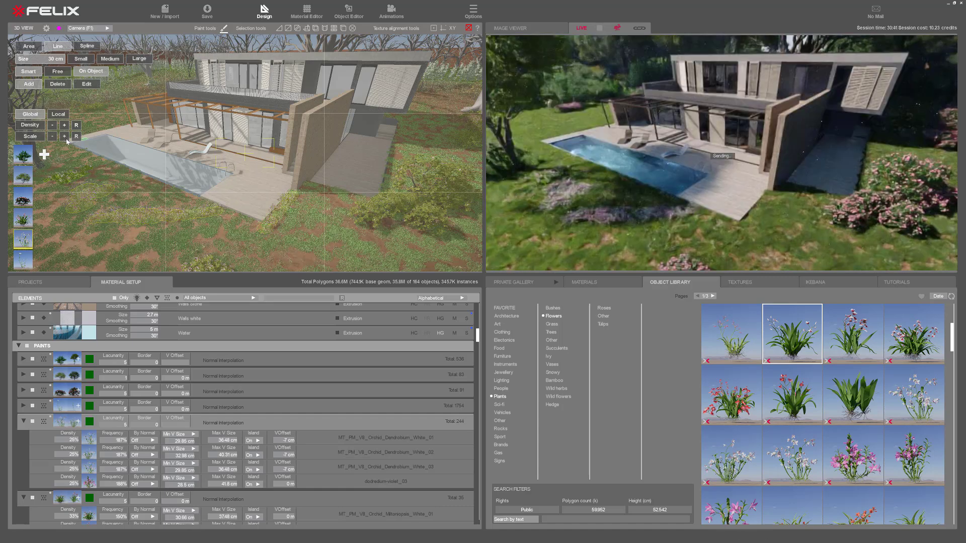
middle_click_drag(336, 245, 195, 119)
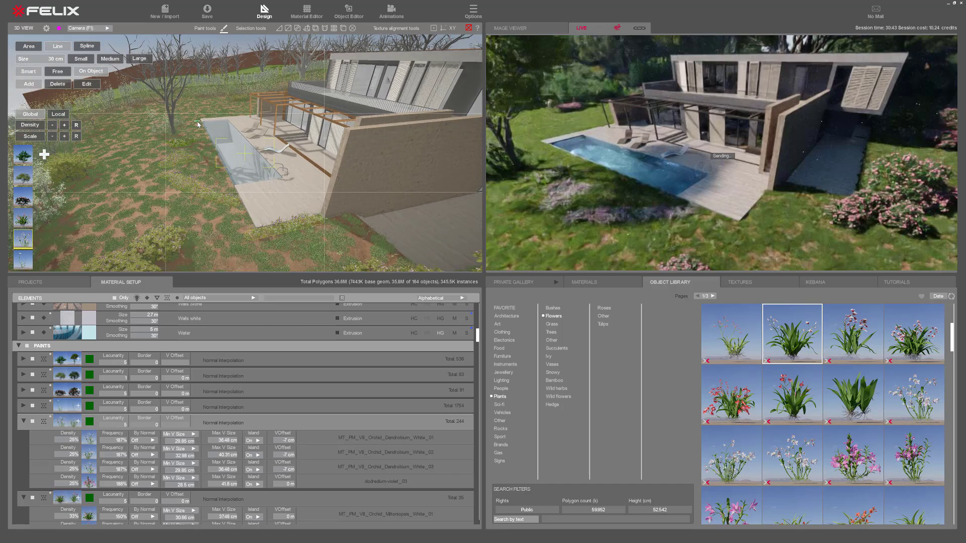
left_click(248, 230)
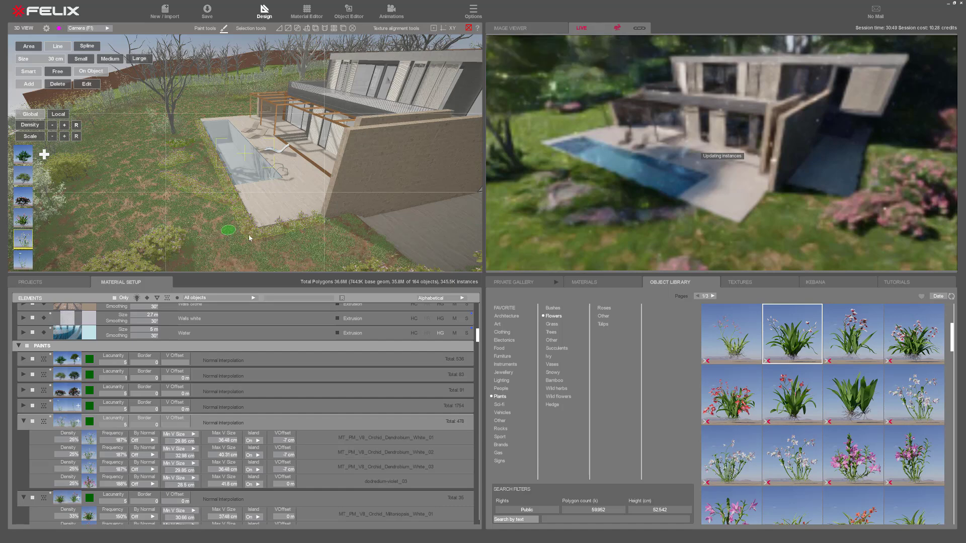
Pick a broad-canopied, multi-trunk olive-like tree from the library's medium trees as the plant to paint.
middle_click_drag(237, 236, 248, 218)
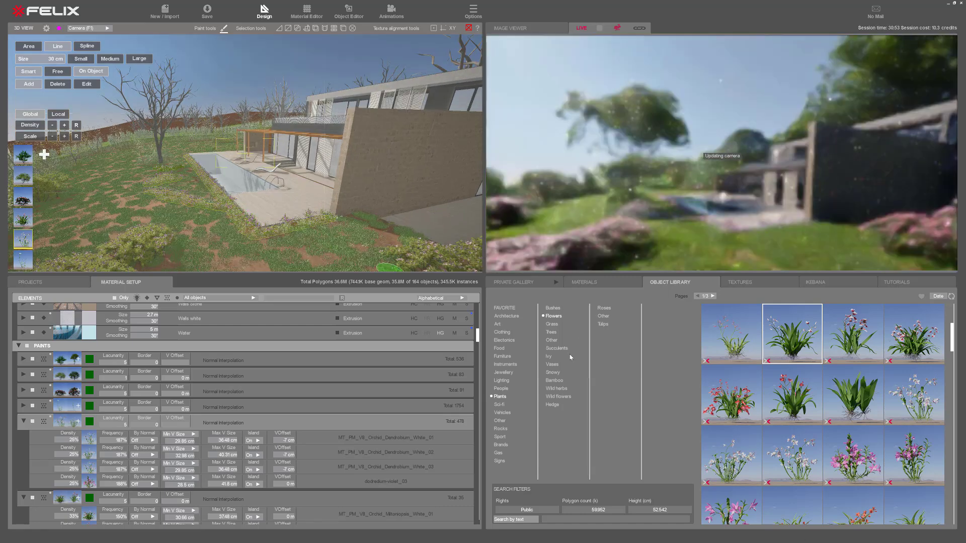
left_click(552, 333)
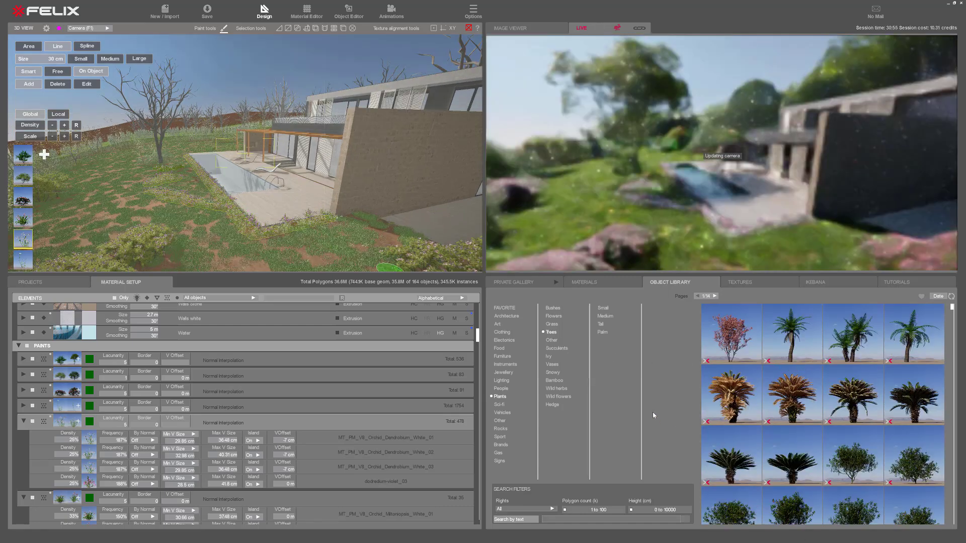
left_click(605, 316)
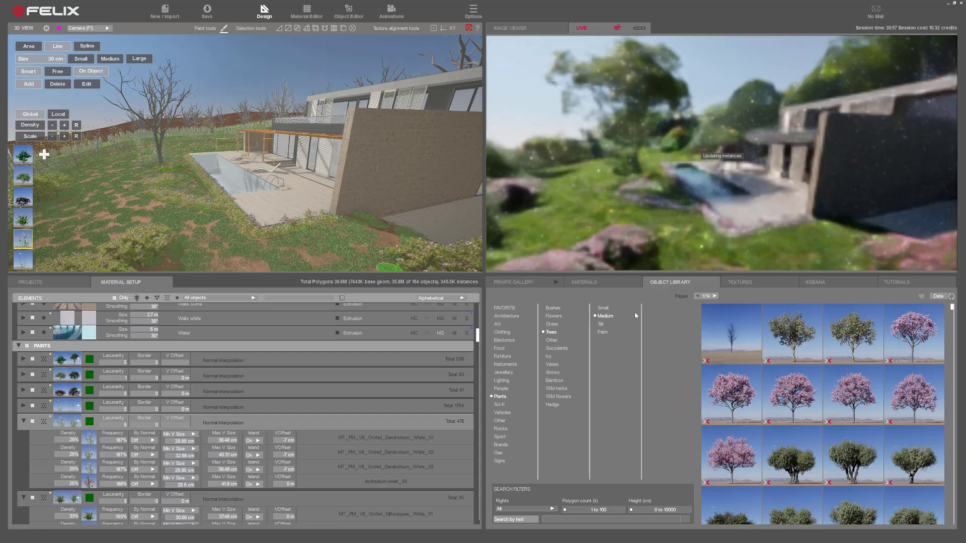
scroll(780, 421, "down", 2)
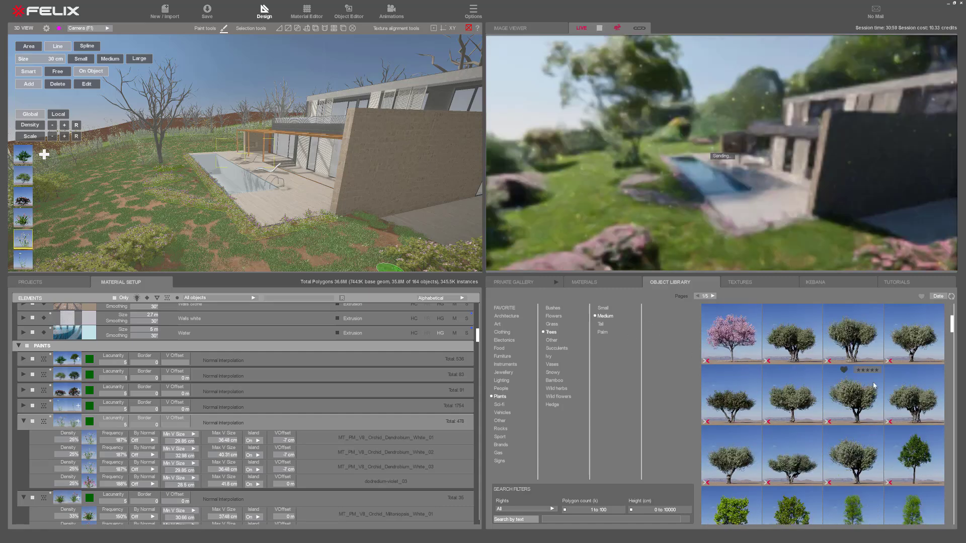
mouse_move(860, 347)
left_mouse_down()
mouse_move(785, 371)
mouse_move(378, 167)
left_mouse_up()
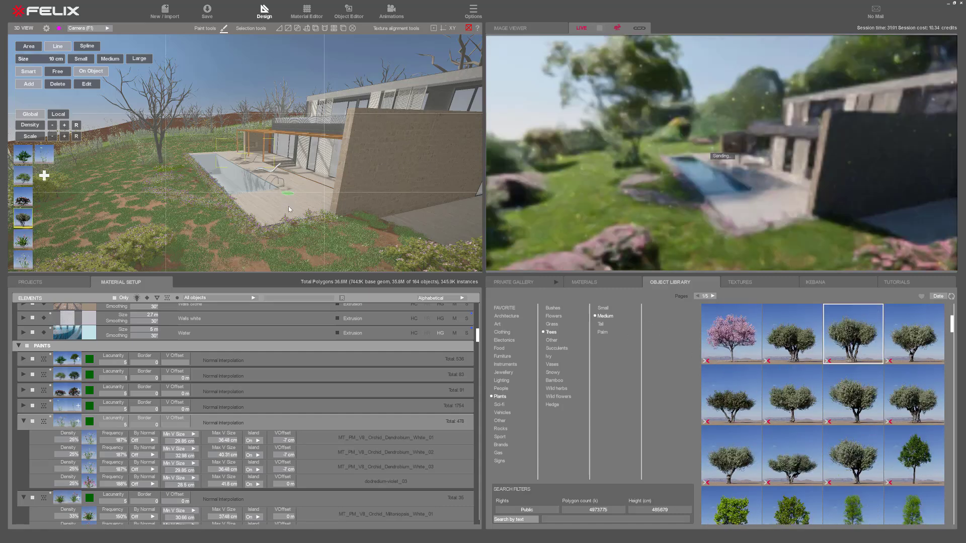
Paint a short line of the olive-like trees on the lawn beyond the pool, using the Medium brush.
middle_click_drag(288, 195, 288, 251)
scroll(288, 217, "down", 5)
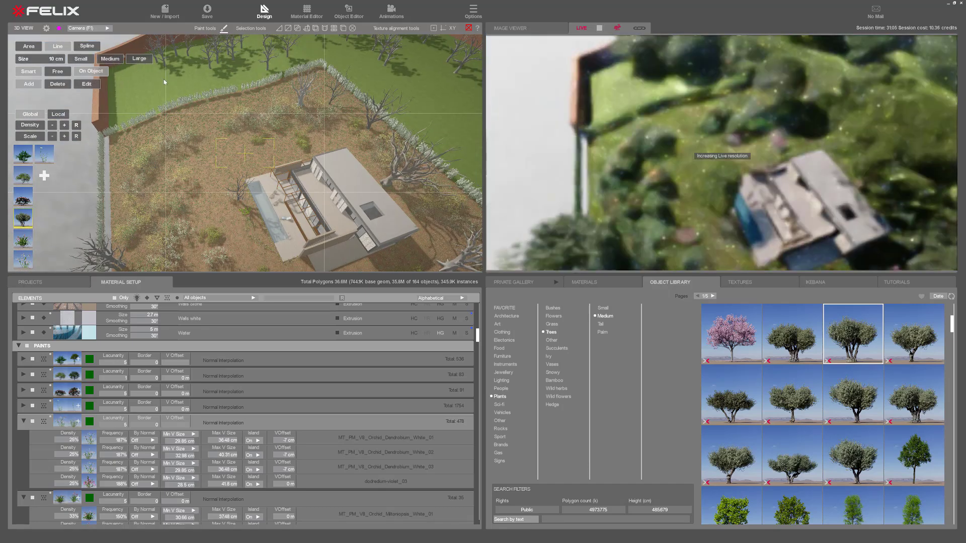
left_click(109, 59)
left_click_drag(252, 155, 233, 165)
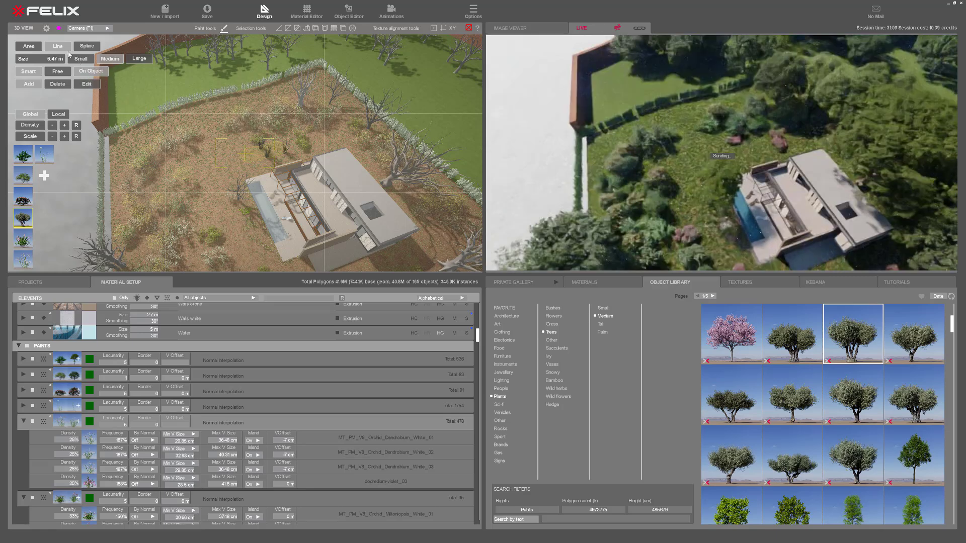
Switch to Area painting and add more of the olive-like trees beside the first ones, dismissing the polygon limit notice.
left_click(58, 81)
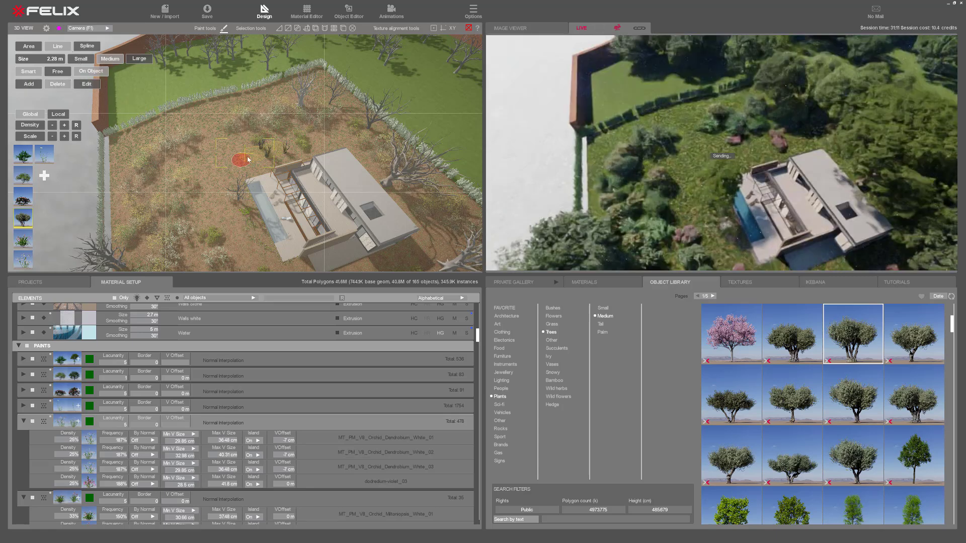
left_click(39, 48)
left_click(35, 84)
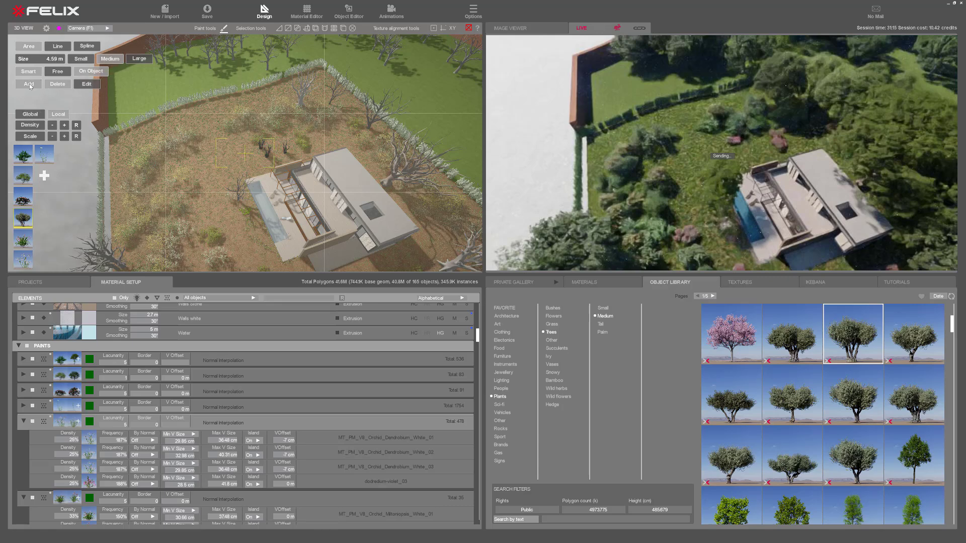
left_click(270, 153)
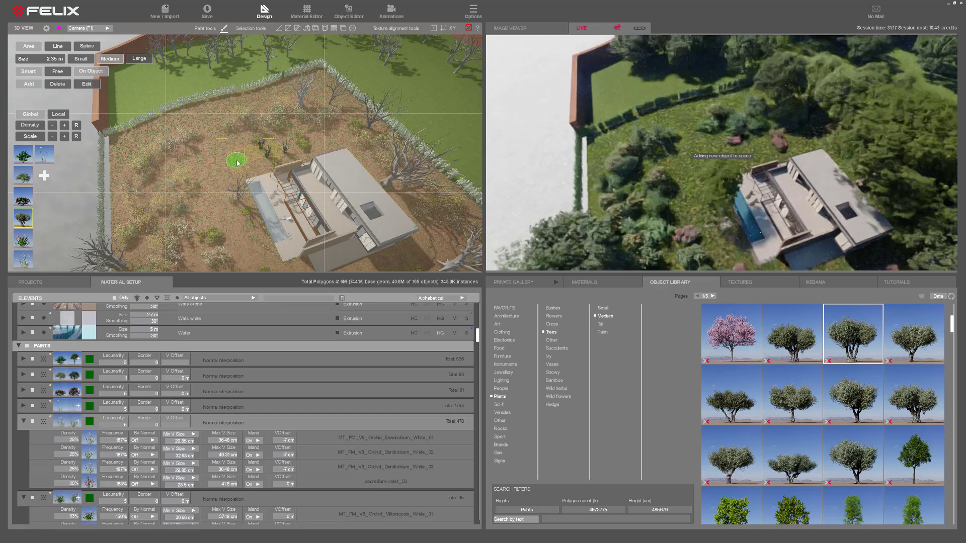
left_click_drag(269, 154, 238, 155)
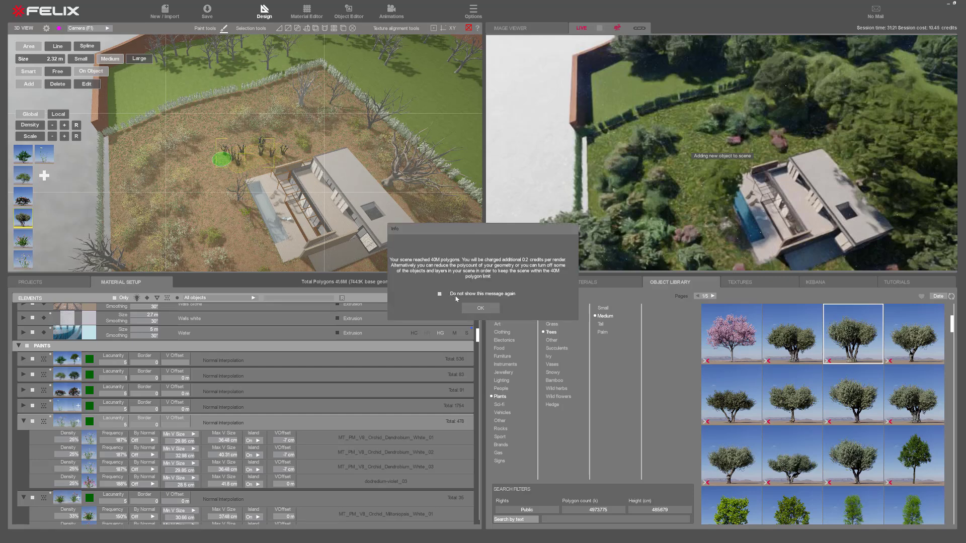
left_click(481, 309)
Thin out the new olive-like tree group on the lawn by erasing some of its trees with the Delete brush.
scroll(241, 161, "up", 5)
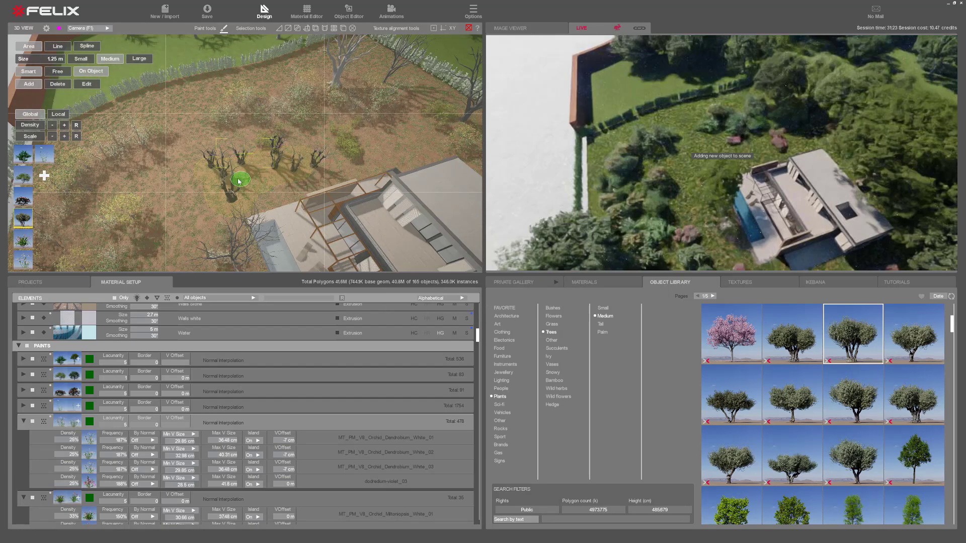
middle_click_drag(249, 167, 118, 184)
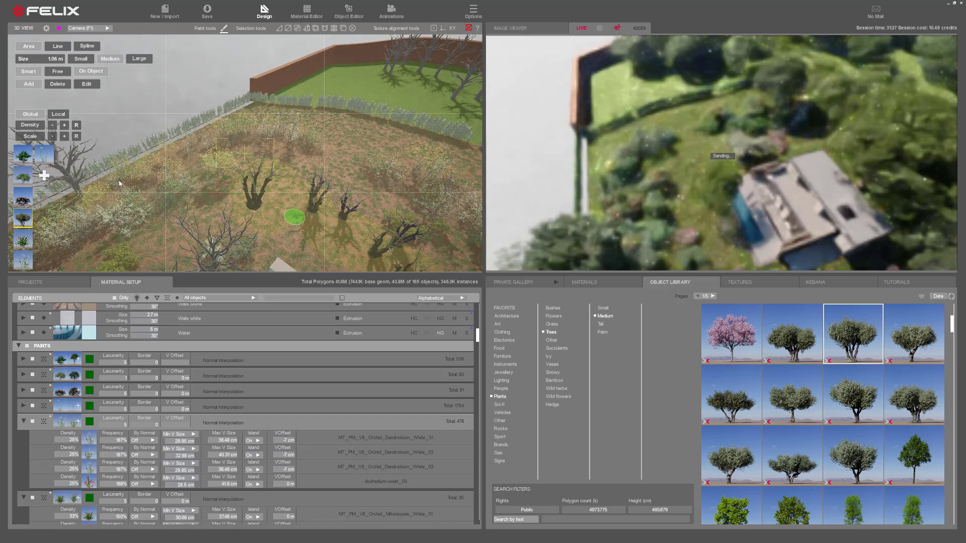
left_click(58, 84)
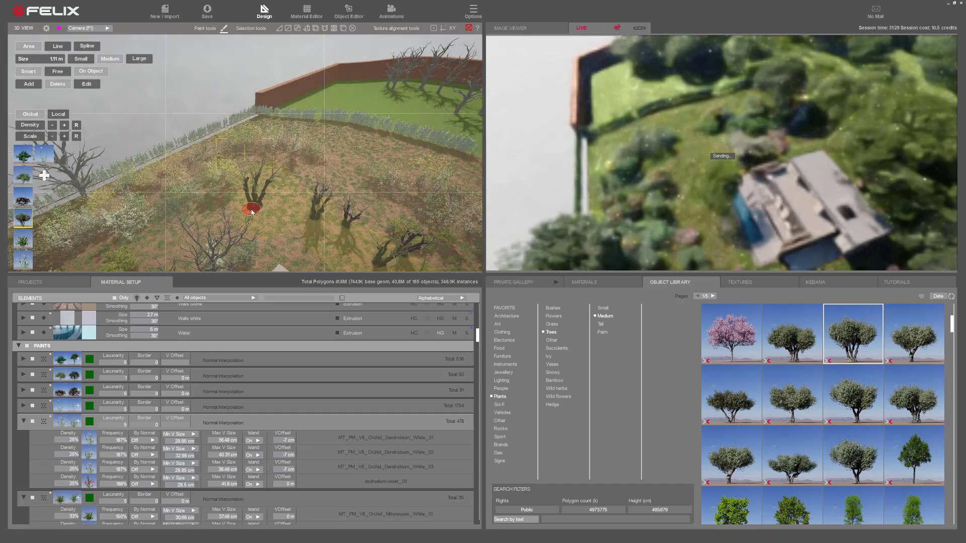
mouse_move(251, 210)
left_mouse_down()
mouse_move(250, 225)
mouse_move(237, 200)
left_mouse_up()
mouse_move(267, 206)
middle_mouse_down()
mouse_move(351, 205)
mouse_move(242, 189)
middle_mouse_up()
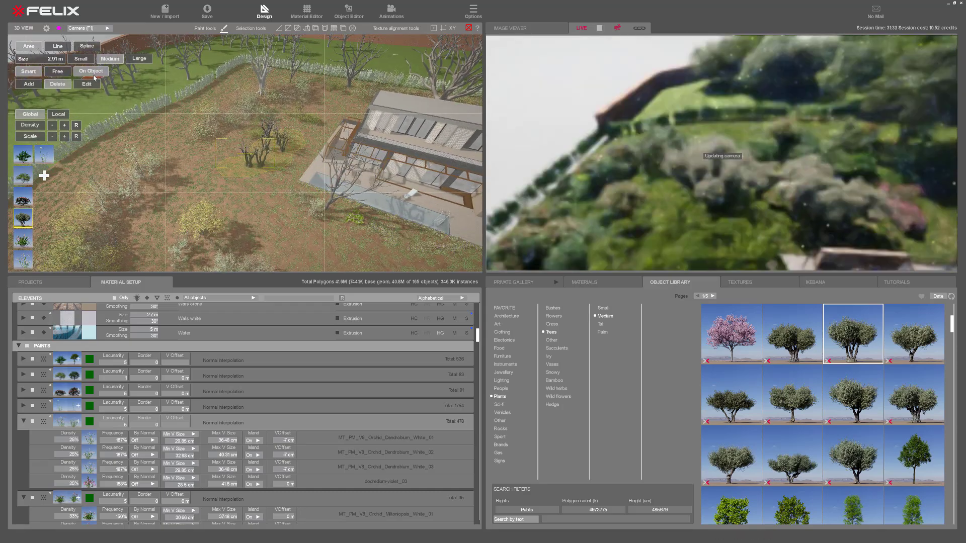
scroll(266, 176, "up", 5)
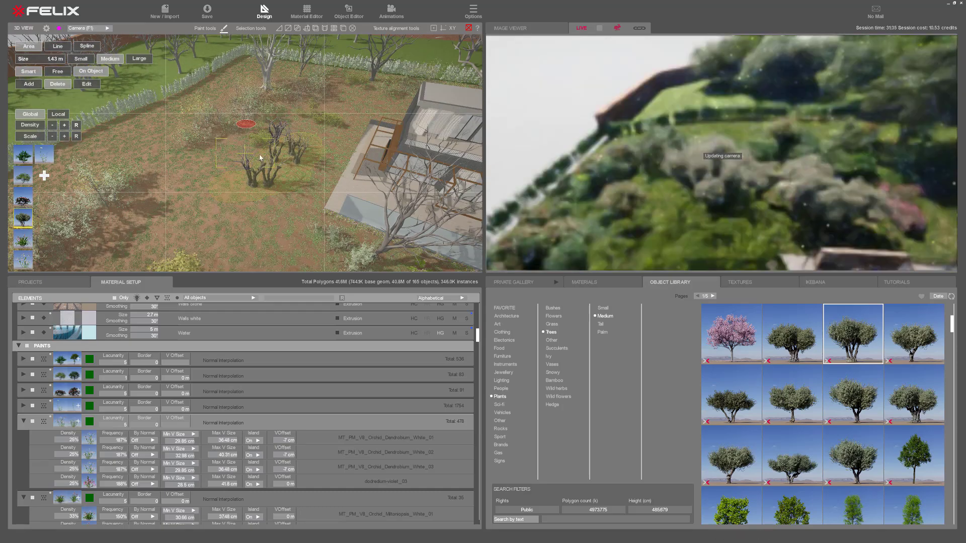
scroll(270, 180, "up", 2)
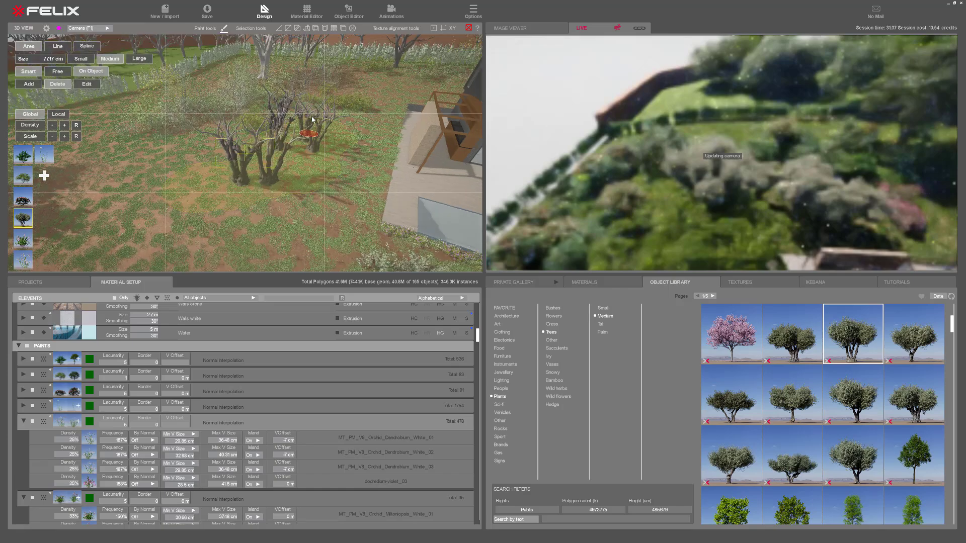
scroll(340, 135, "down", 4)
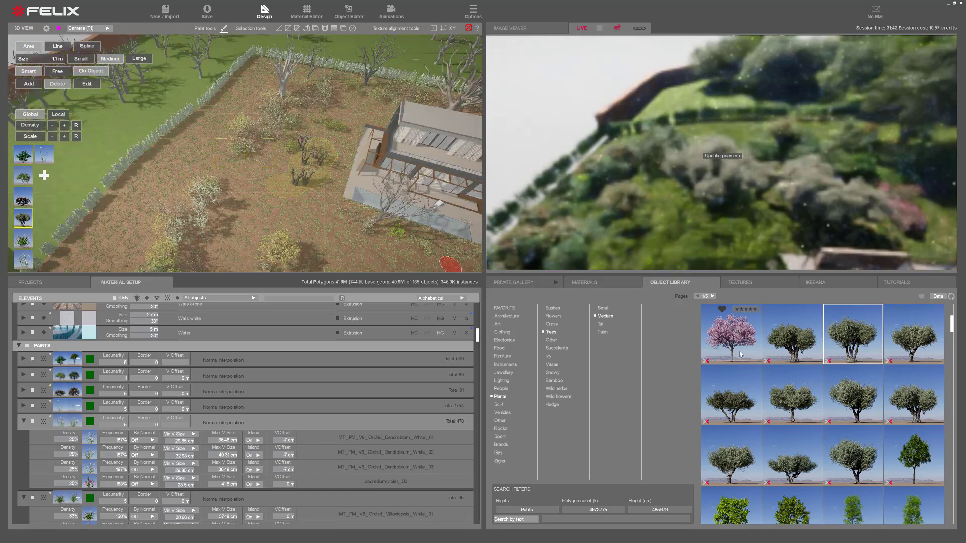
Paint a spline of the library's pink-blossomed medium tree along the inner side of the hedge, dismissing the polygon limit notice.
scroll(769, 373, "up", 2)
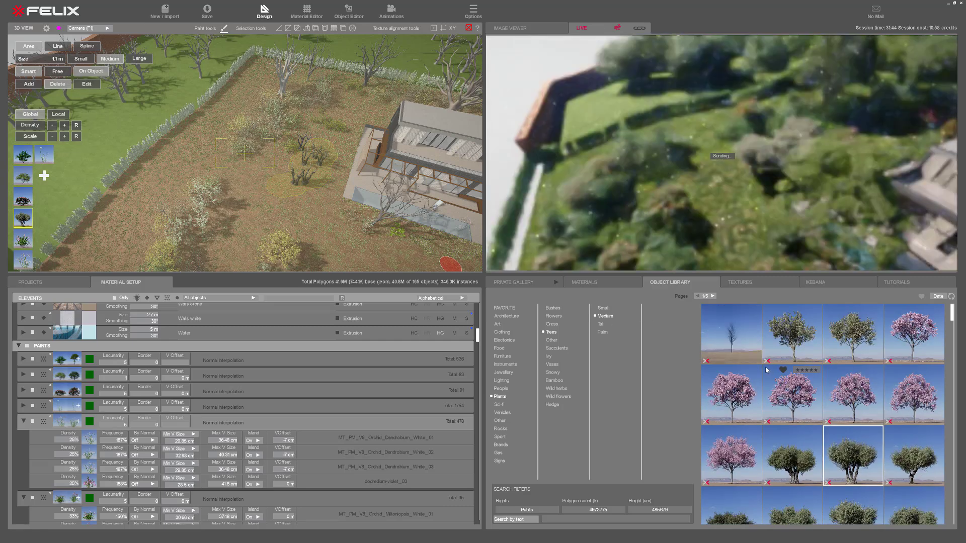
left_click(794, 403)
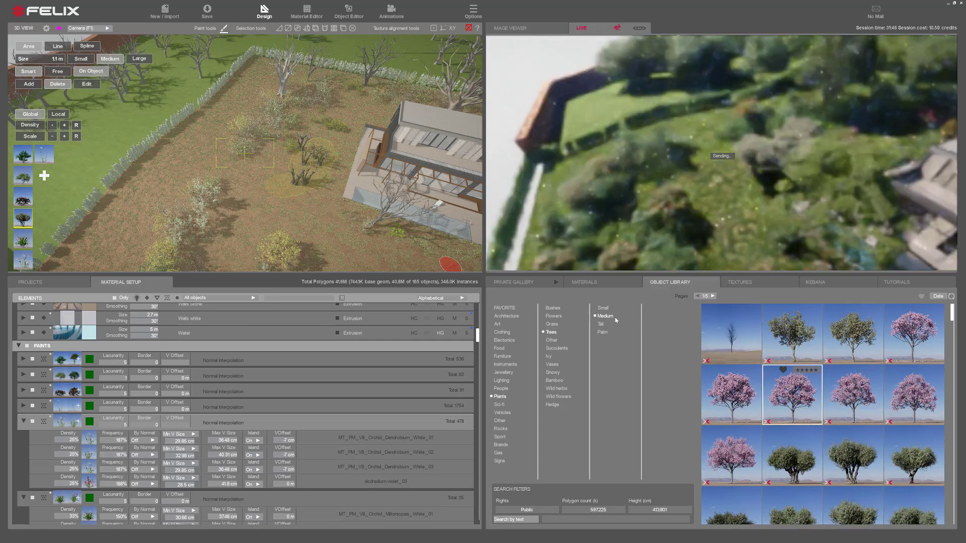
left_click(87, 45)
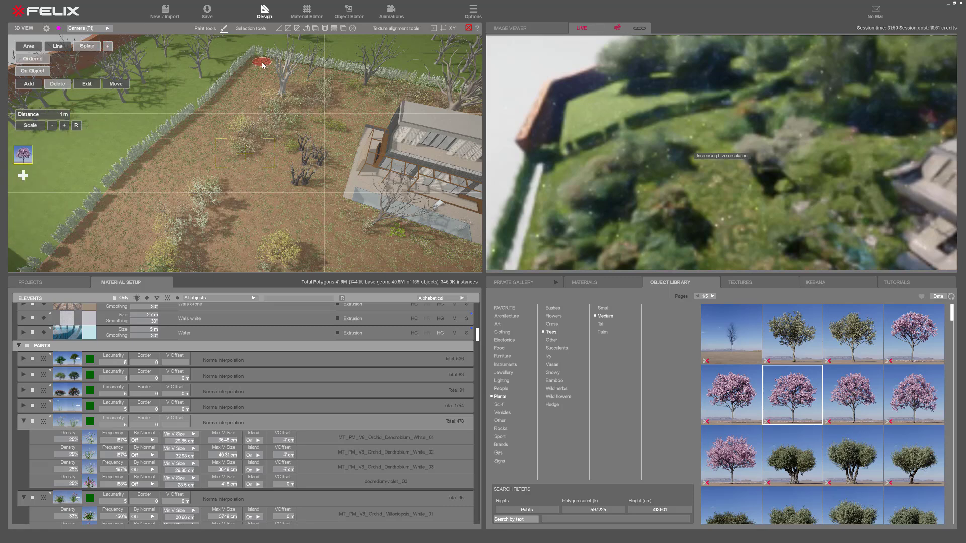
left_click(68, 83)
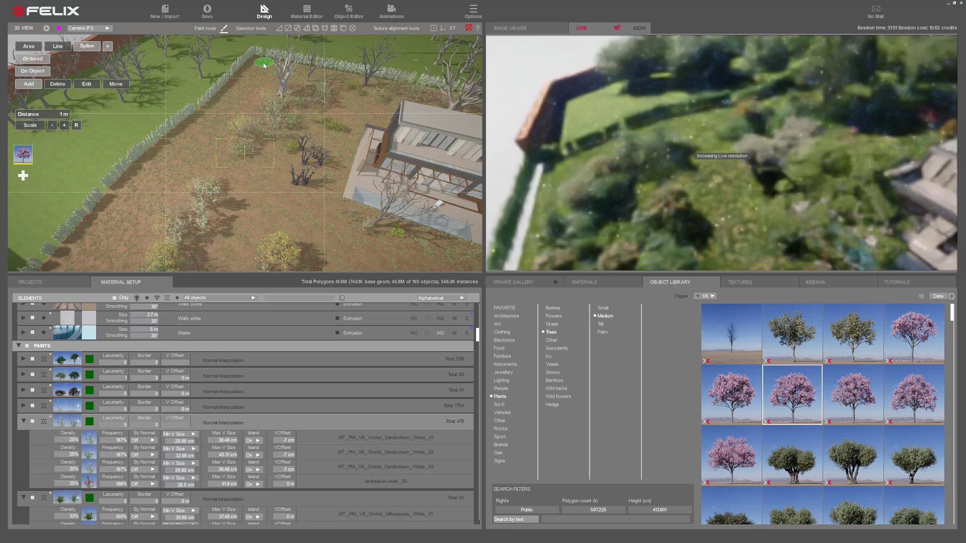
left_click(189, 134)
left_click(120, 207)
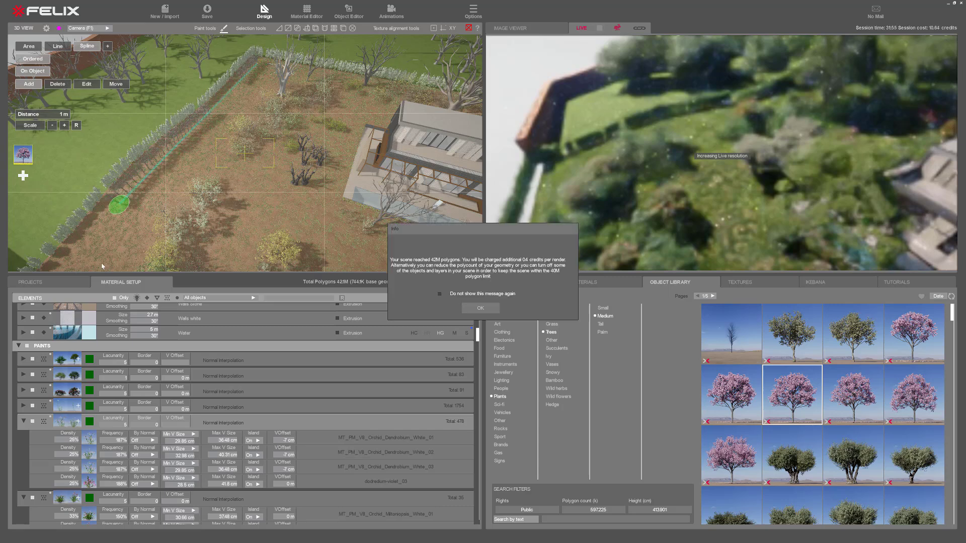
left_click(480, 308)
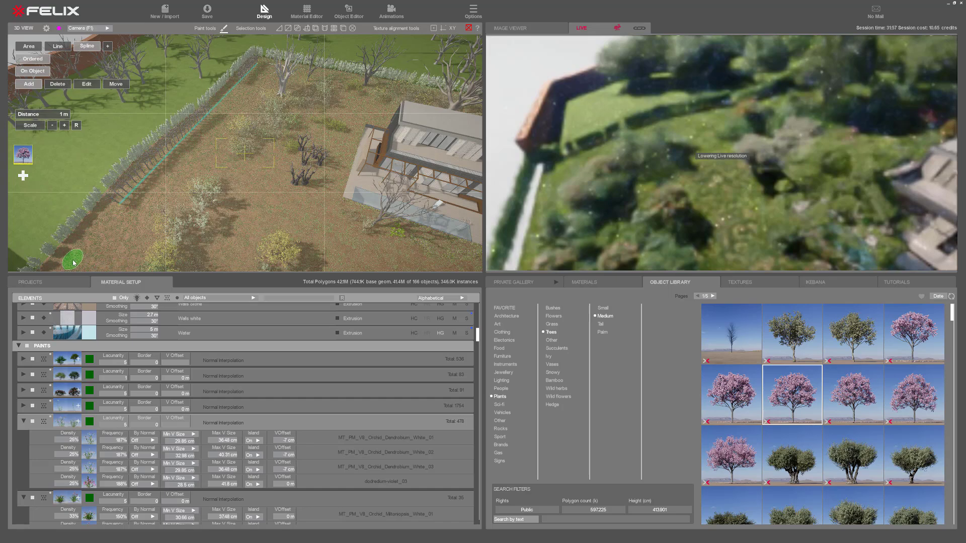
Set the distance between the pink-blossomed trees on the spline to 5 m.
middle_click_drag(163, 196, 104, 168)
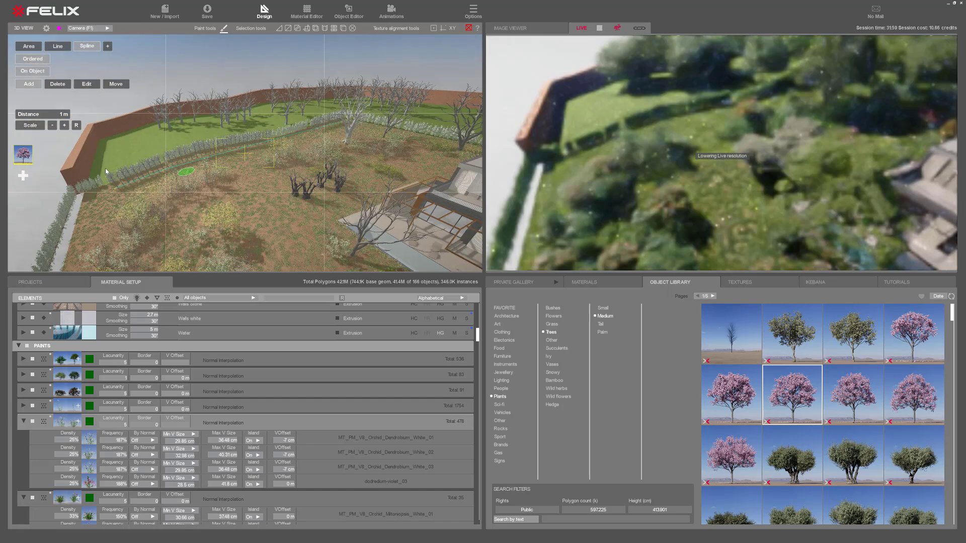
scroll(107, 168, "up", 5)
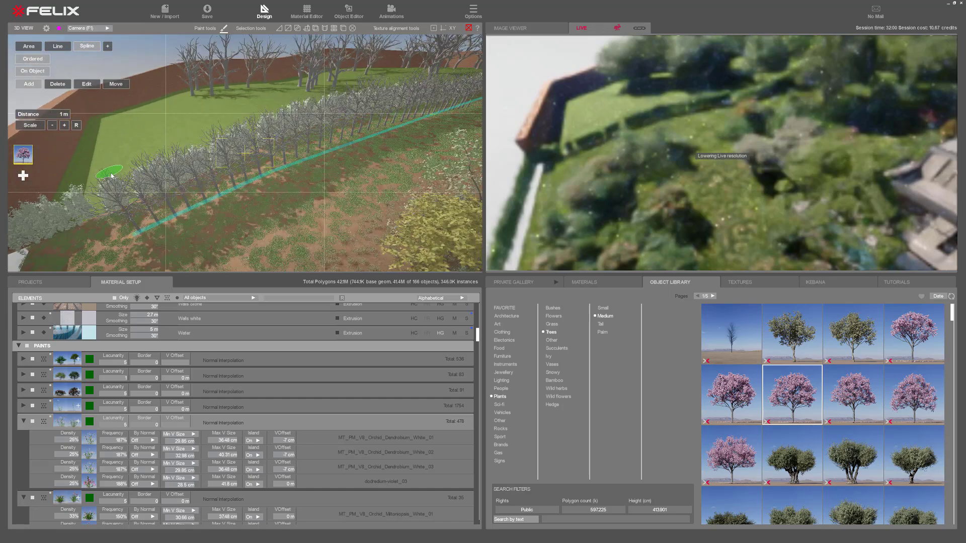
left_click(53, 115)
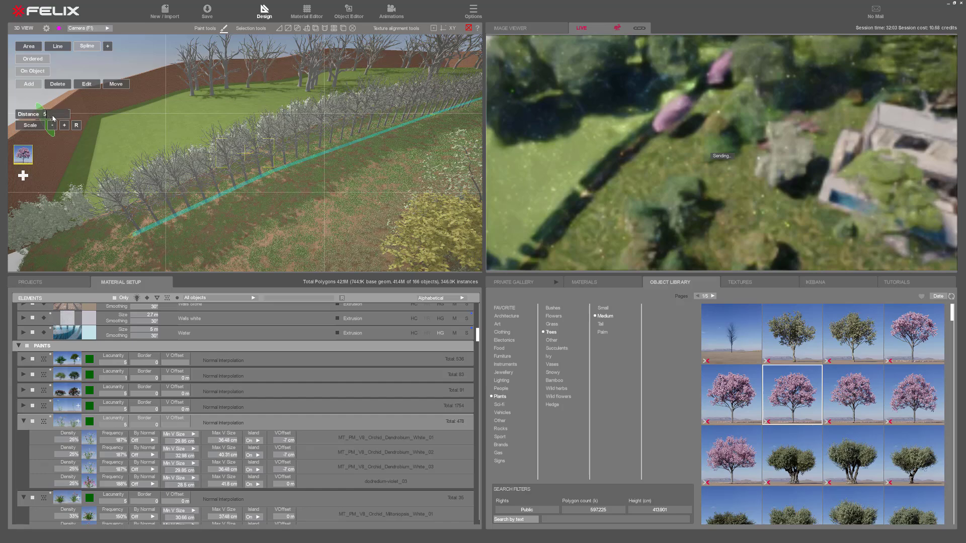
key("Return")
Collapse the expanded flower paints, set By Normal to Off for sakura04 in the blossom tree paint, and leave painting mode.
middle_click_drag(238, 169, 190, 175)
scroll(190, 179, "down", 3)
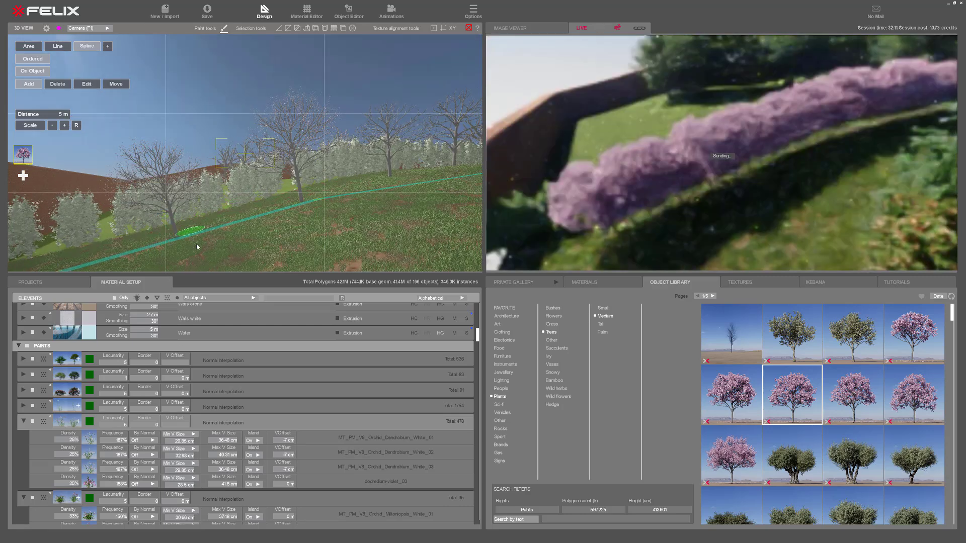
left_click(24, 423)
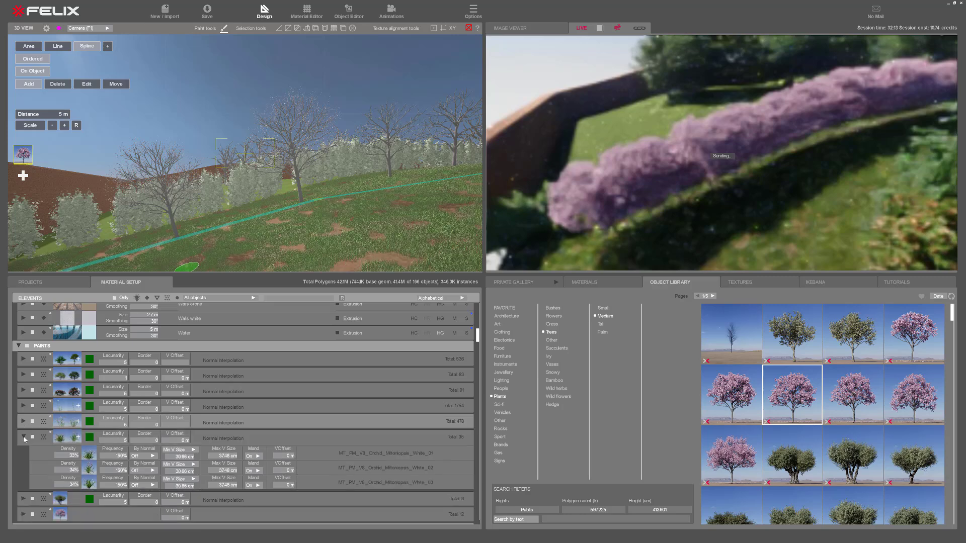
left_click(23, 468)
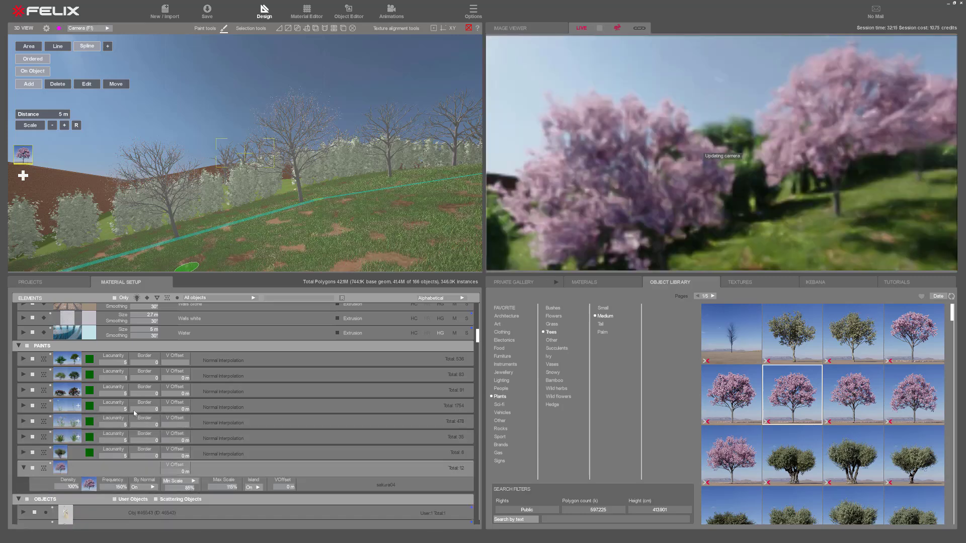
scroll(137, 429, "down", 2)
left_click(147, 429)
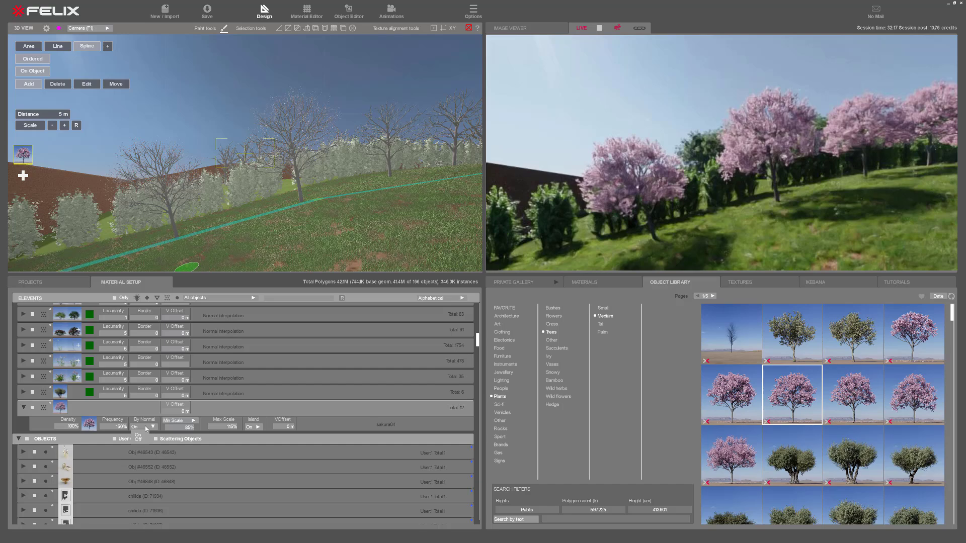
left_click(139, 442)
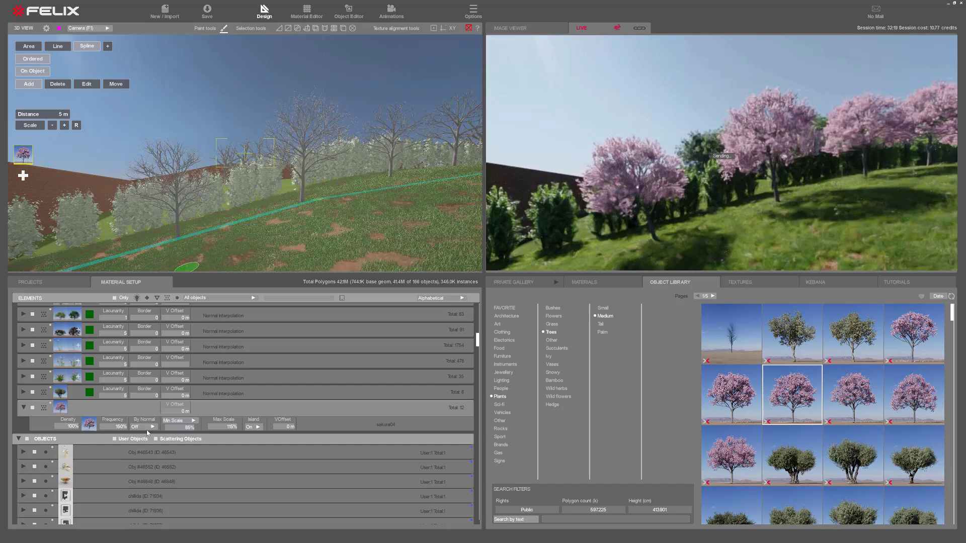
mouse_move(354, 194)
middle_mouse_down()
mouse_move(371, 194)
mouse_move(363, 190)
middle_mouse_up()
left_click(469, 28)
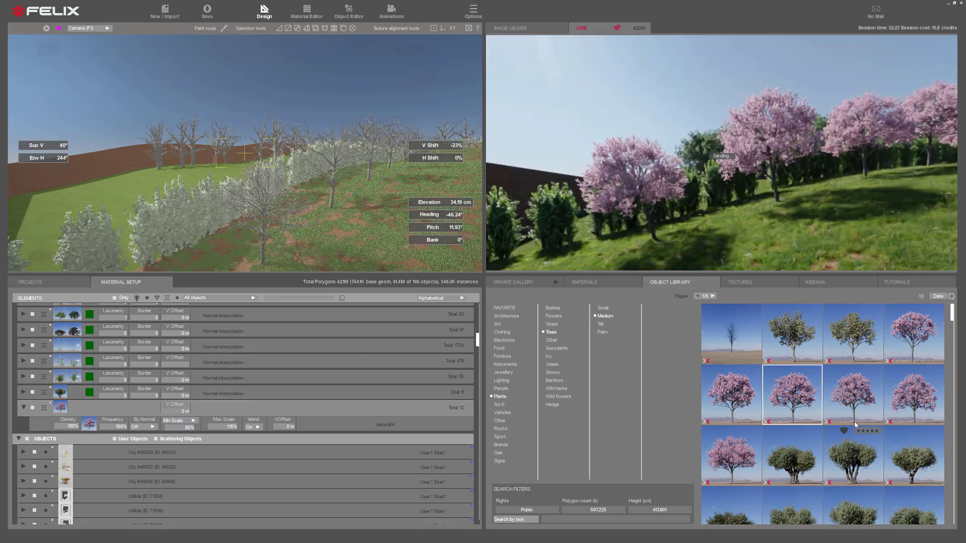
Add the library trees sakura03 and sakura02 to the blossom tree paint and set By Normal to Off for both.
left_click_drag(58, 398, 61, 407)
left_click_drag(906, 399, 73, 410)
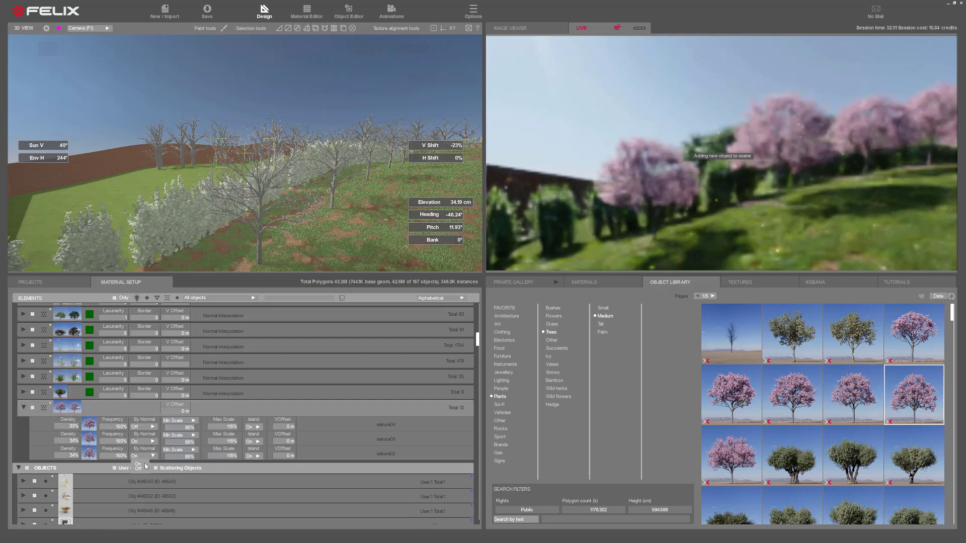
left_click(146, 456)
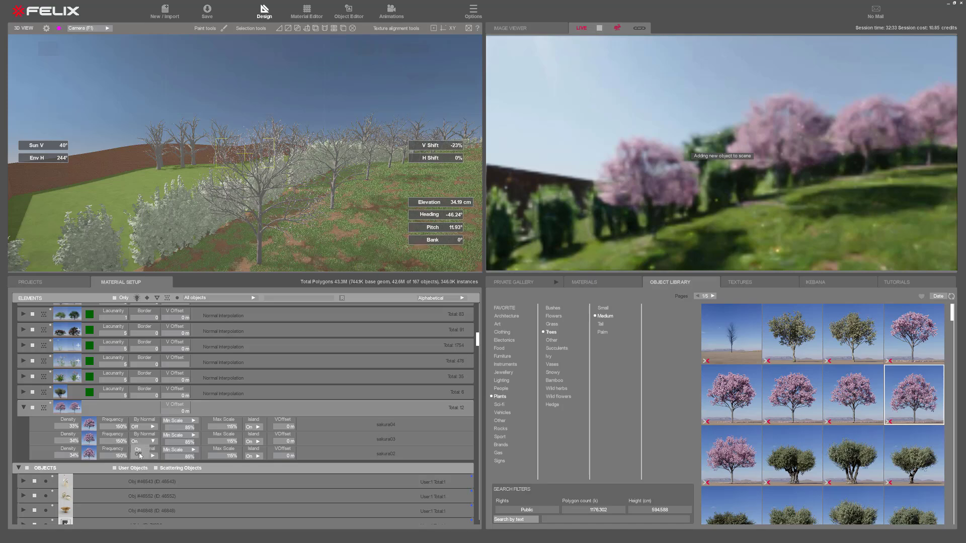
left_click(140, 456)
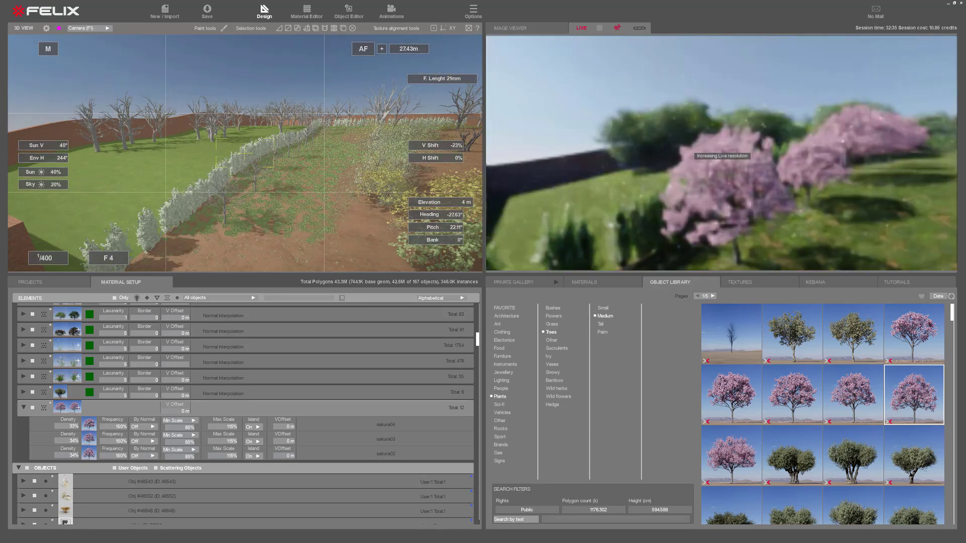
Pick the first light-brown boulder preset from the Ikebana Rocks category as a new paint and reactivate the paint tools.
middle_click_drag(136, 163, 286, 160)
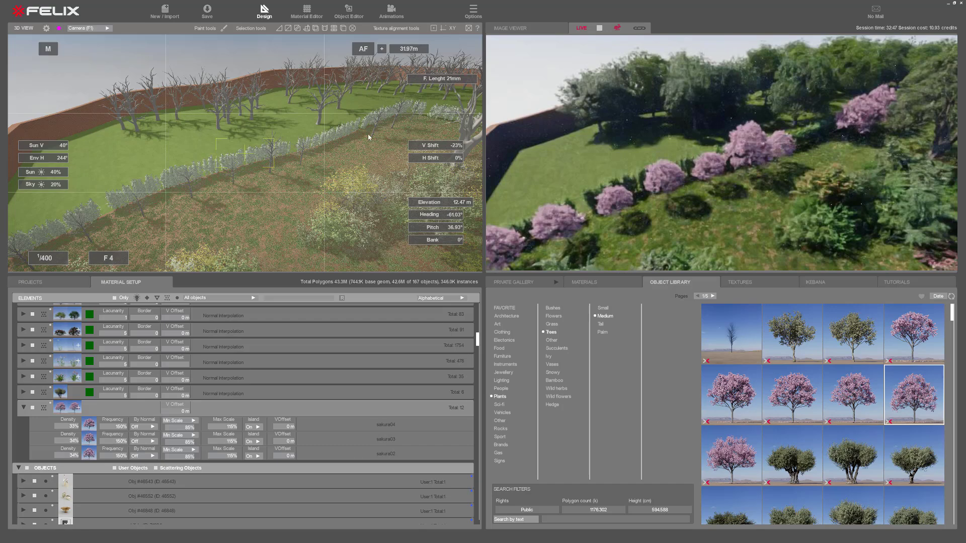
middle_click_drag(183, 181, 182, 239)
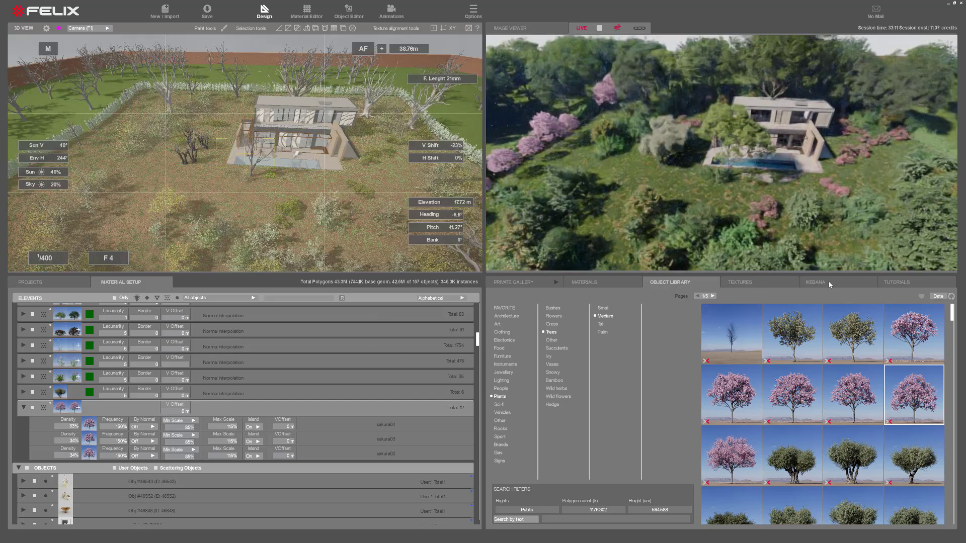
left_click(829, 282)
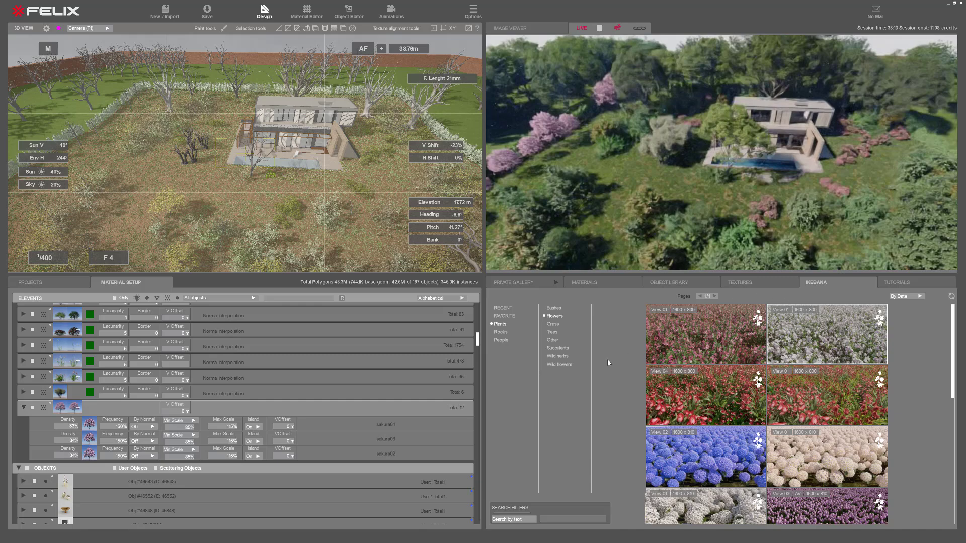
left_click(501, 333)
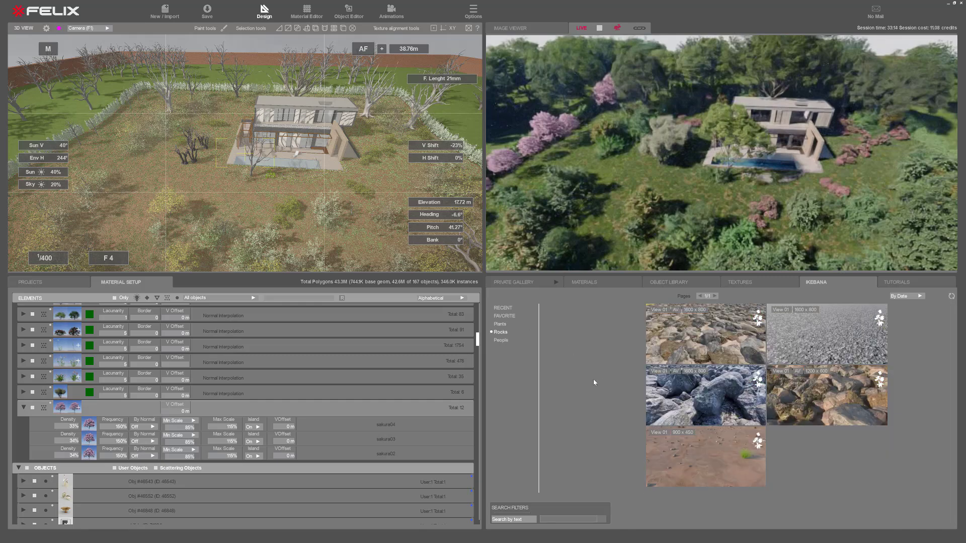
left_click(721, 343)
scroll(312, 196, "up", 3)
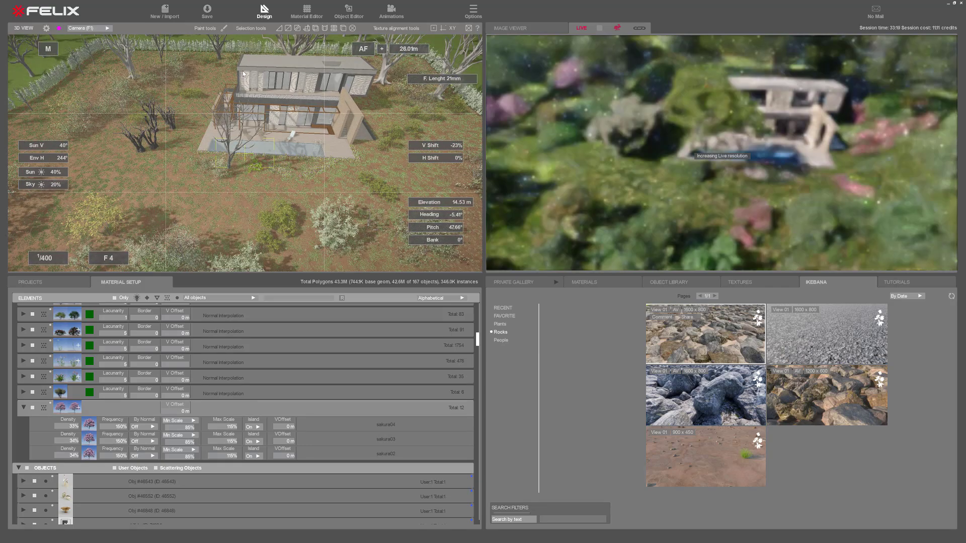
left_click(224, 29)
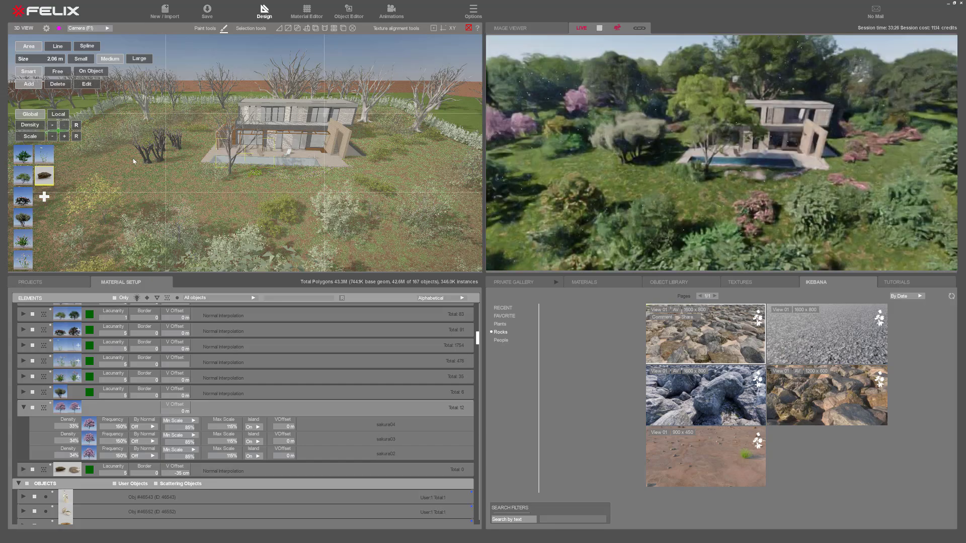
Paint a curved path of rocks across the lawn from the pool terrace with a 0.8 m brush, dismissing the polygon limit notice.
scroll(296, 179, "up", 2)
mouse_move(282, 177)
middle_mouse_down()
mouse_move(289, 203)
mouse_move(354, 172)
middle_mouse_up()
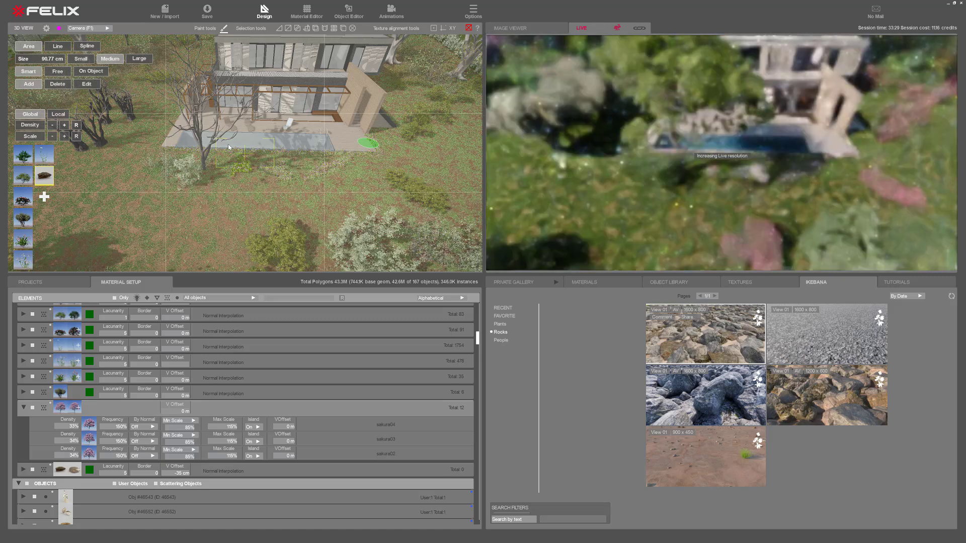
left_click(54, 59)
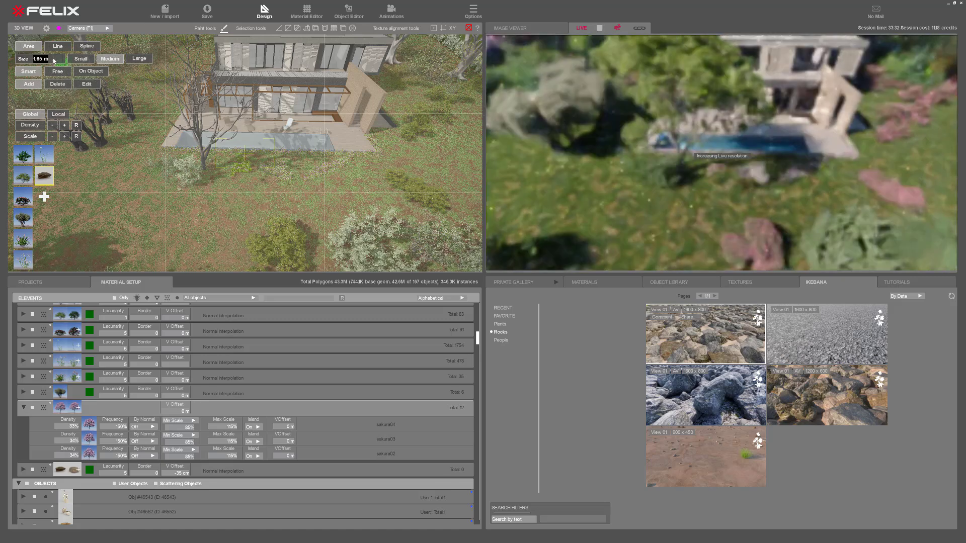
key("BackSpace")
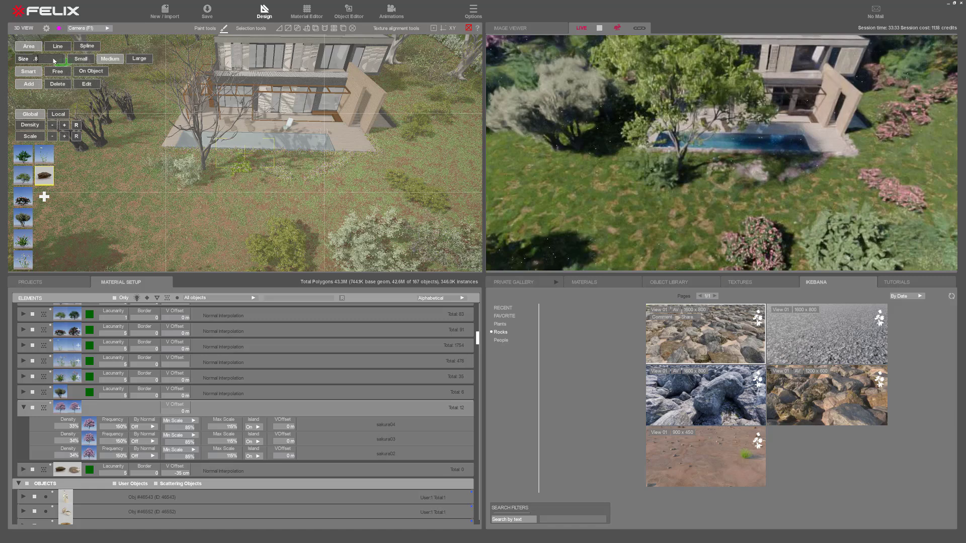
type(".8")
key("Return")
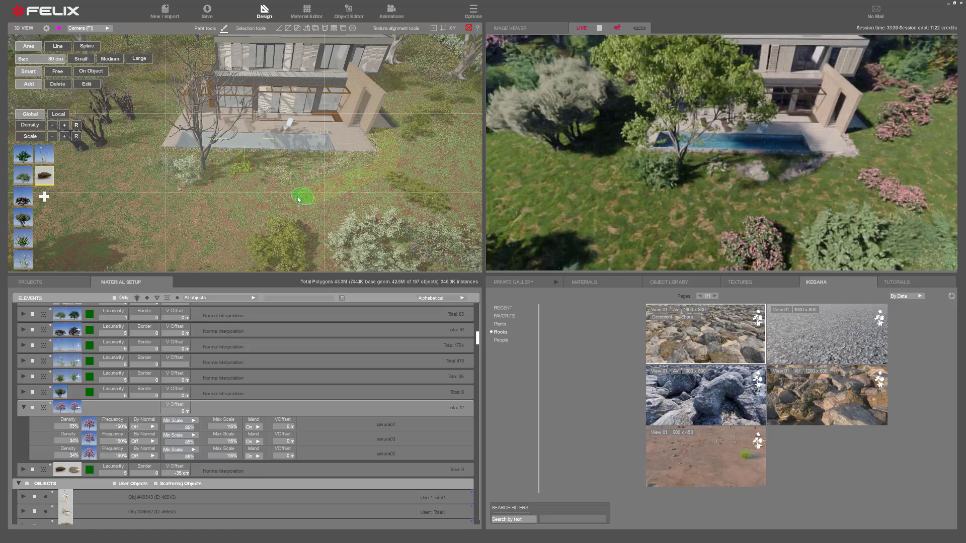
mouse_move(261, 201)
left_mouse_down()
mouse_move(216, 209)
mouse_move(101, 265)
mouse_move(90, 260)
left_mouse_up()
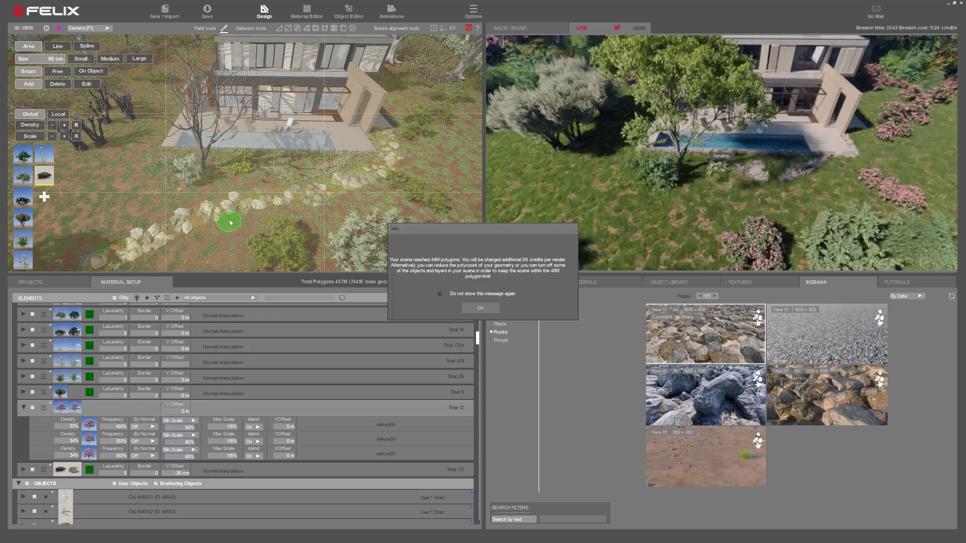
left_click(480, 308)
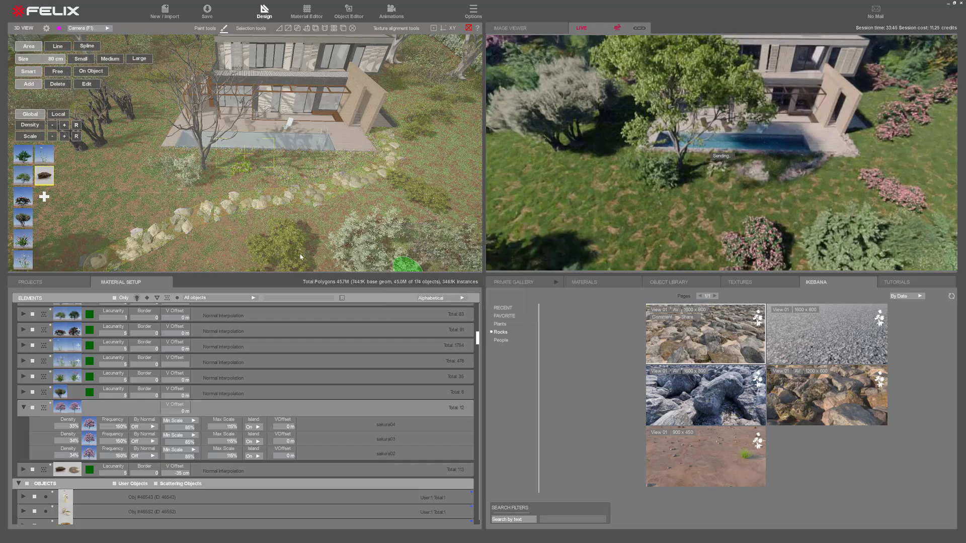
Expand the rock paint's settings and raise its global density to a frequency of about 259%, filling in the path.
scroll(237, 222, "up", 3)
middle_click_drag(237, 222, 278, 173)
scroll(279, 172, "up", 2)
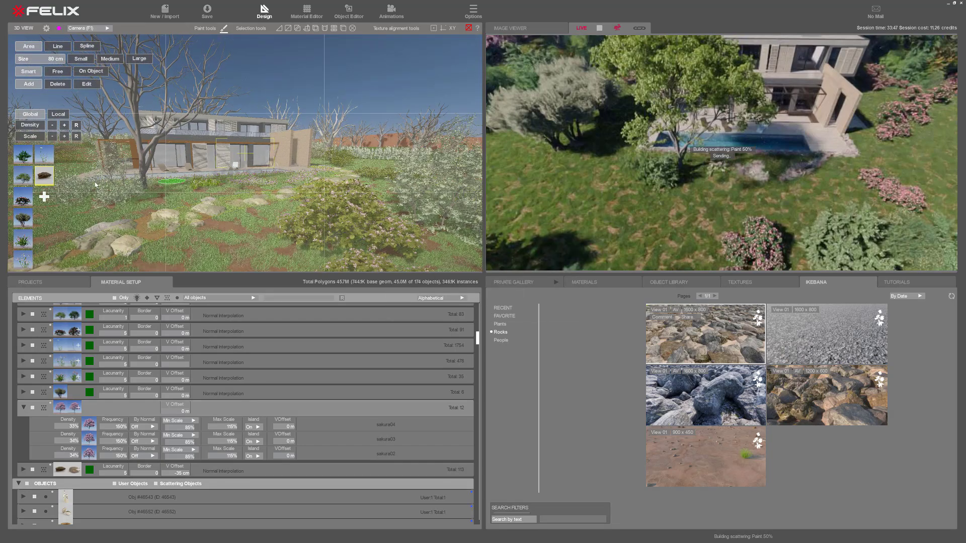
scroll(180, 213, "up", 3)
scroll(179, 213, "up", 2)
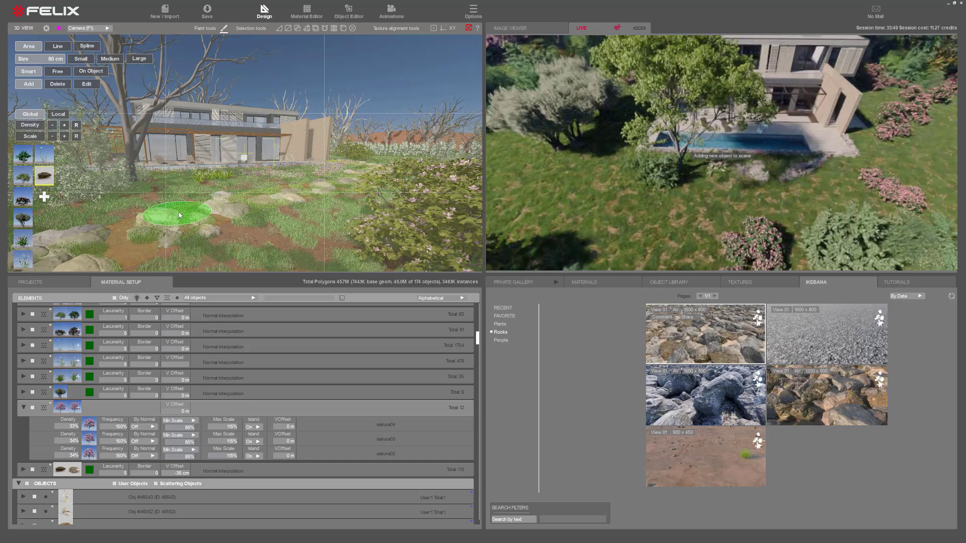
left_click(23, 470)
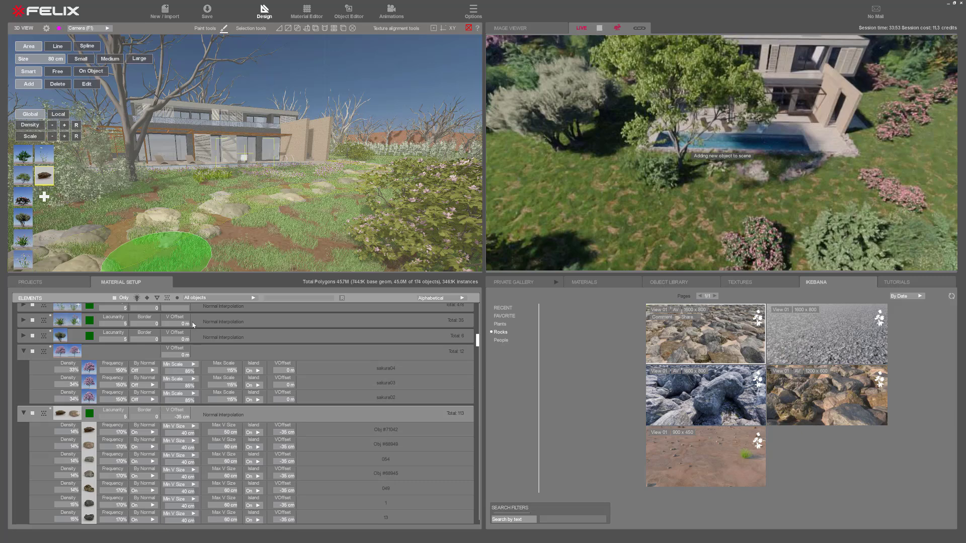
left_click(64, 126)
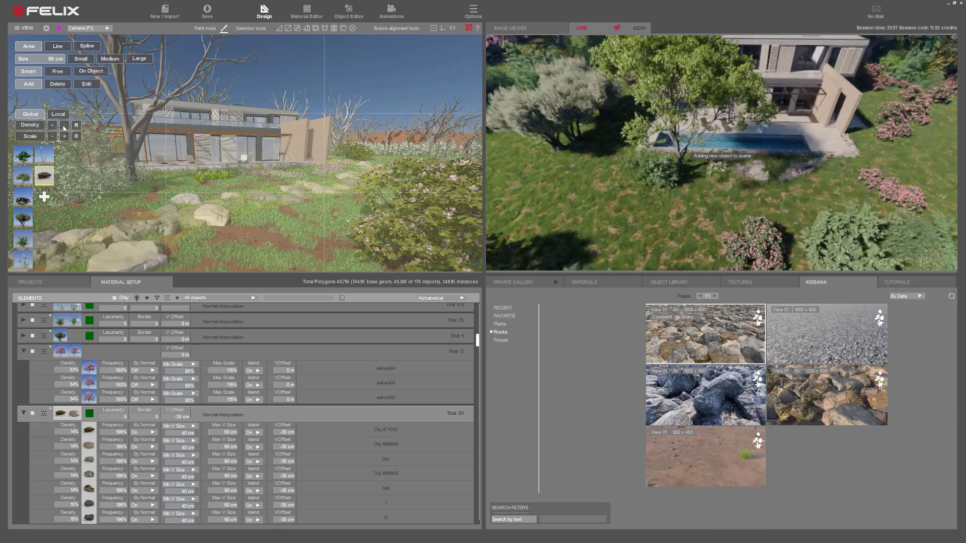
left_click(64, 125)
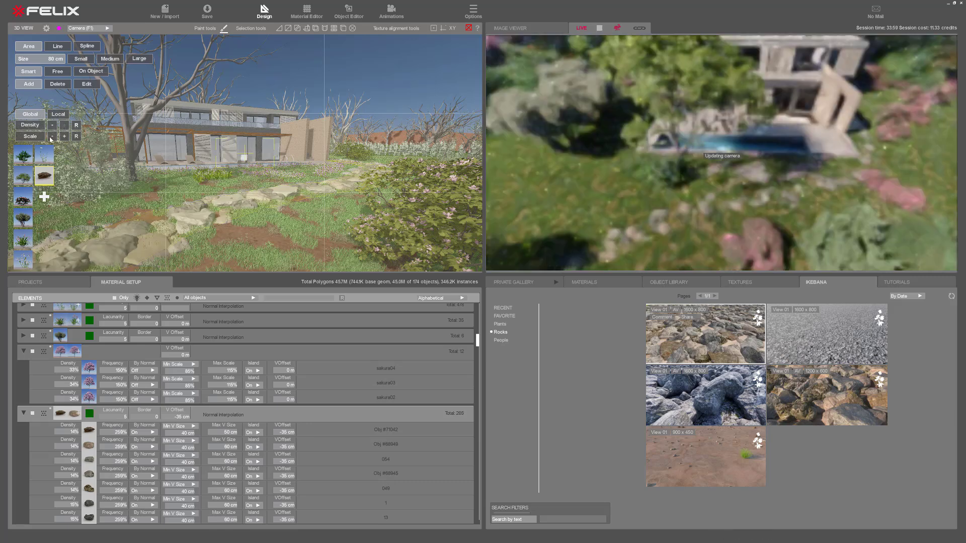
Reduce the rock paint's global scale one increment, to a vertical size range of about 34 to 51 cm.
left_click(64, 126)
left_click(53, 138)
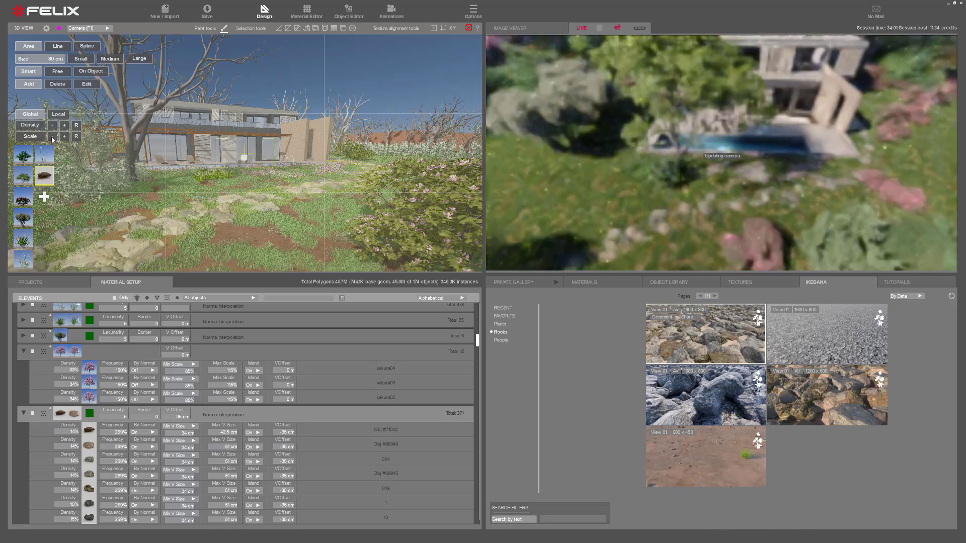
Raise the rock paint's overall vertical offset to about -27.4 cm, lifting the path stones out of the grass.
middle_click_drag(306, 231, 283, 211)
scroll(282, 203, "up", 4)
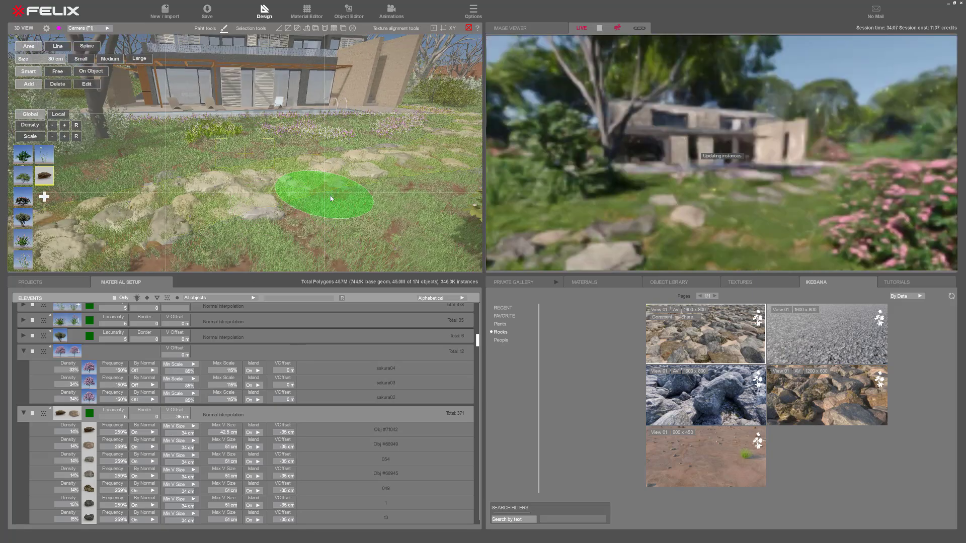
middle_click_drag(261, 196, 263, 240)
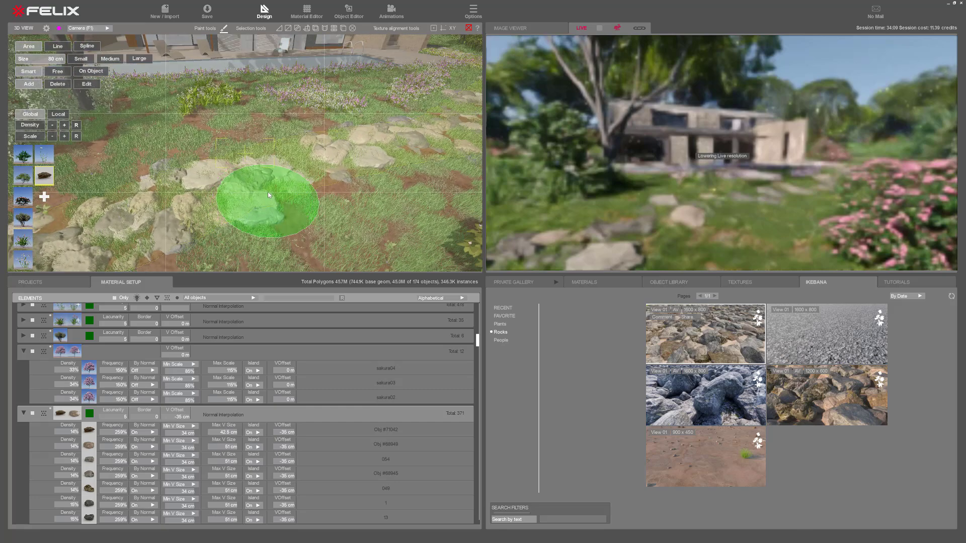
scroll(269, 188, "up", 1)
middle_click_drag(270, 187, 270, 203)
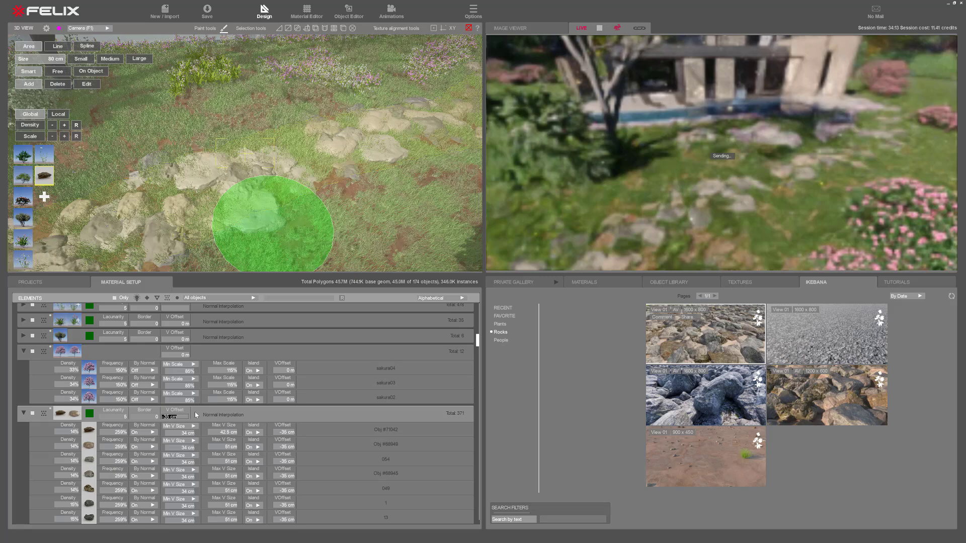
key("Tab")
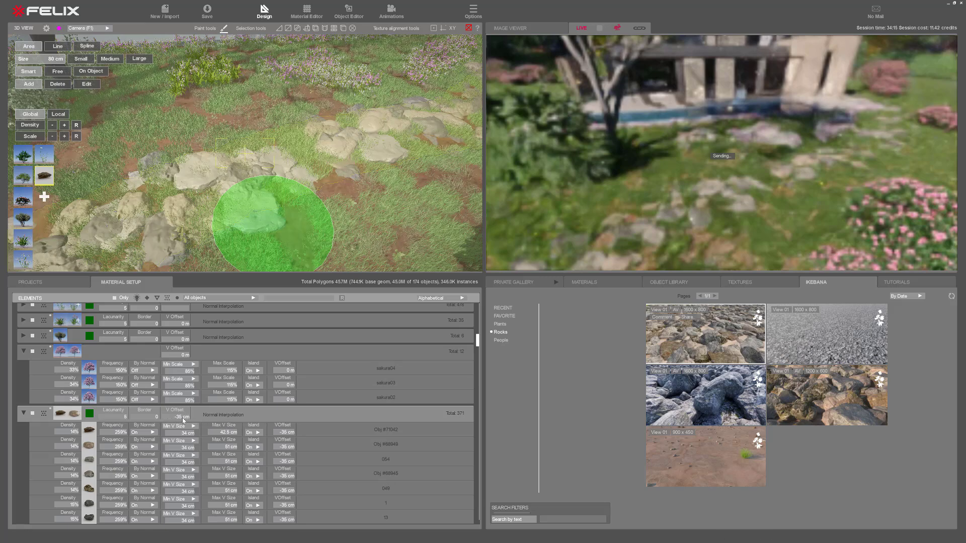
mouse_move(183, 418)
left_mouse_down()
mouse_move(193, 421)
mouse_move(177, 422)
left_mouse_up()
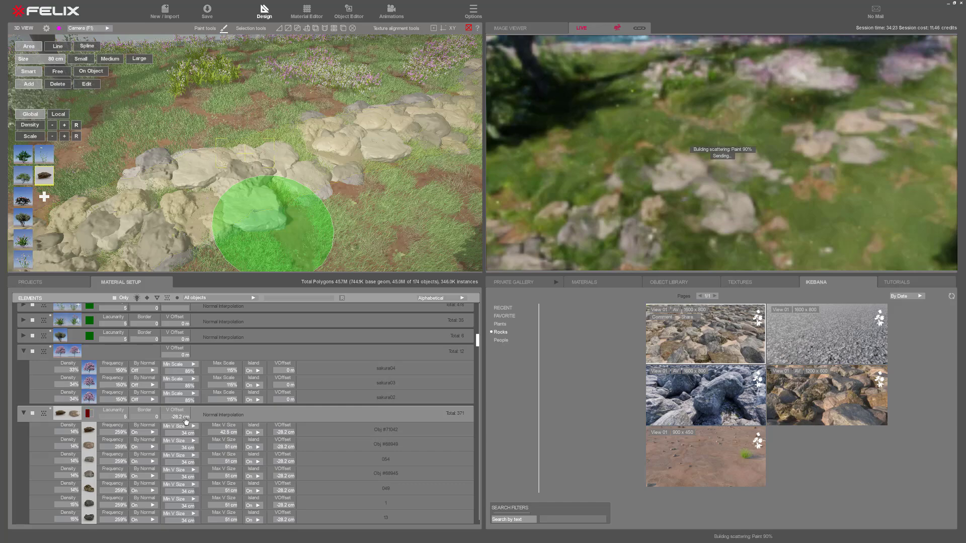
mouse_move(335, 179)
middle_mouse_down()
mouse_move(359, 150)
mouse_move(357, 158)
middle_mouse_up()
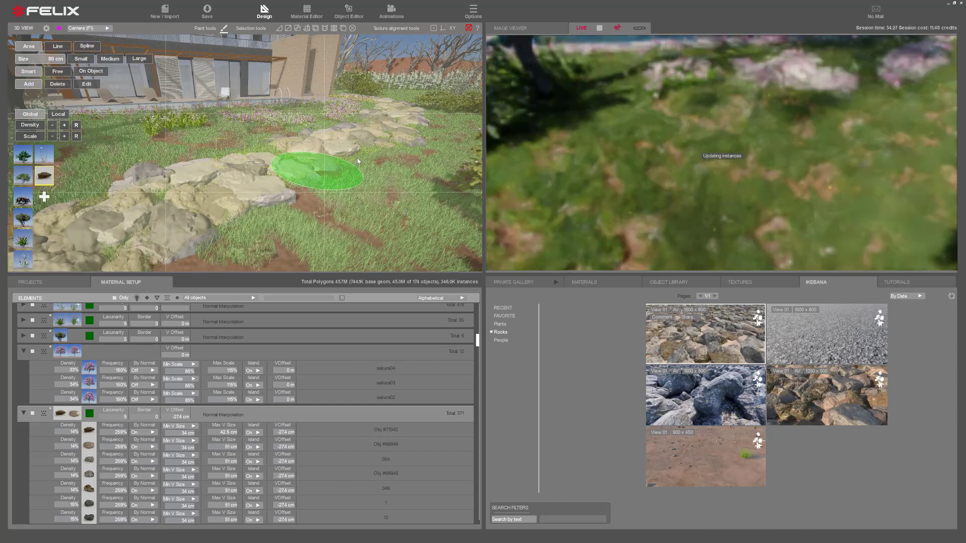